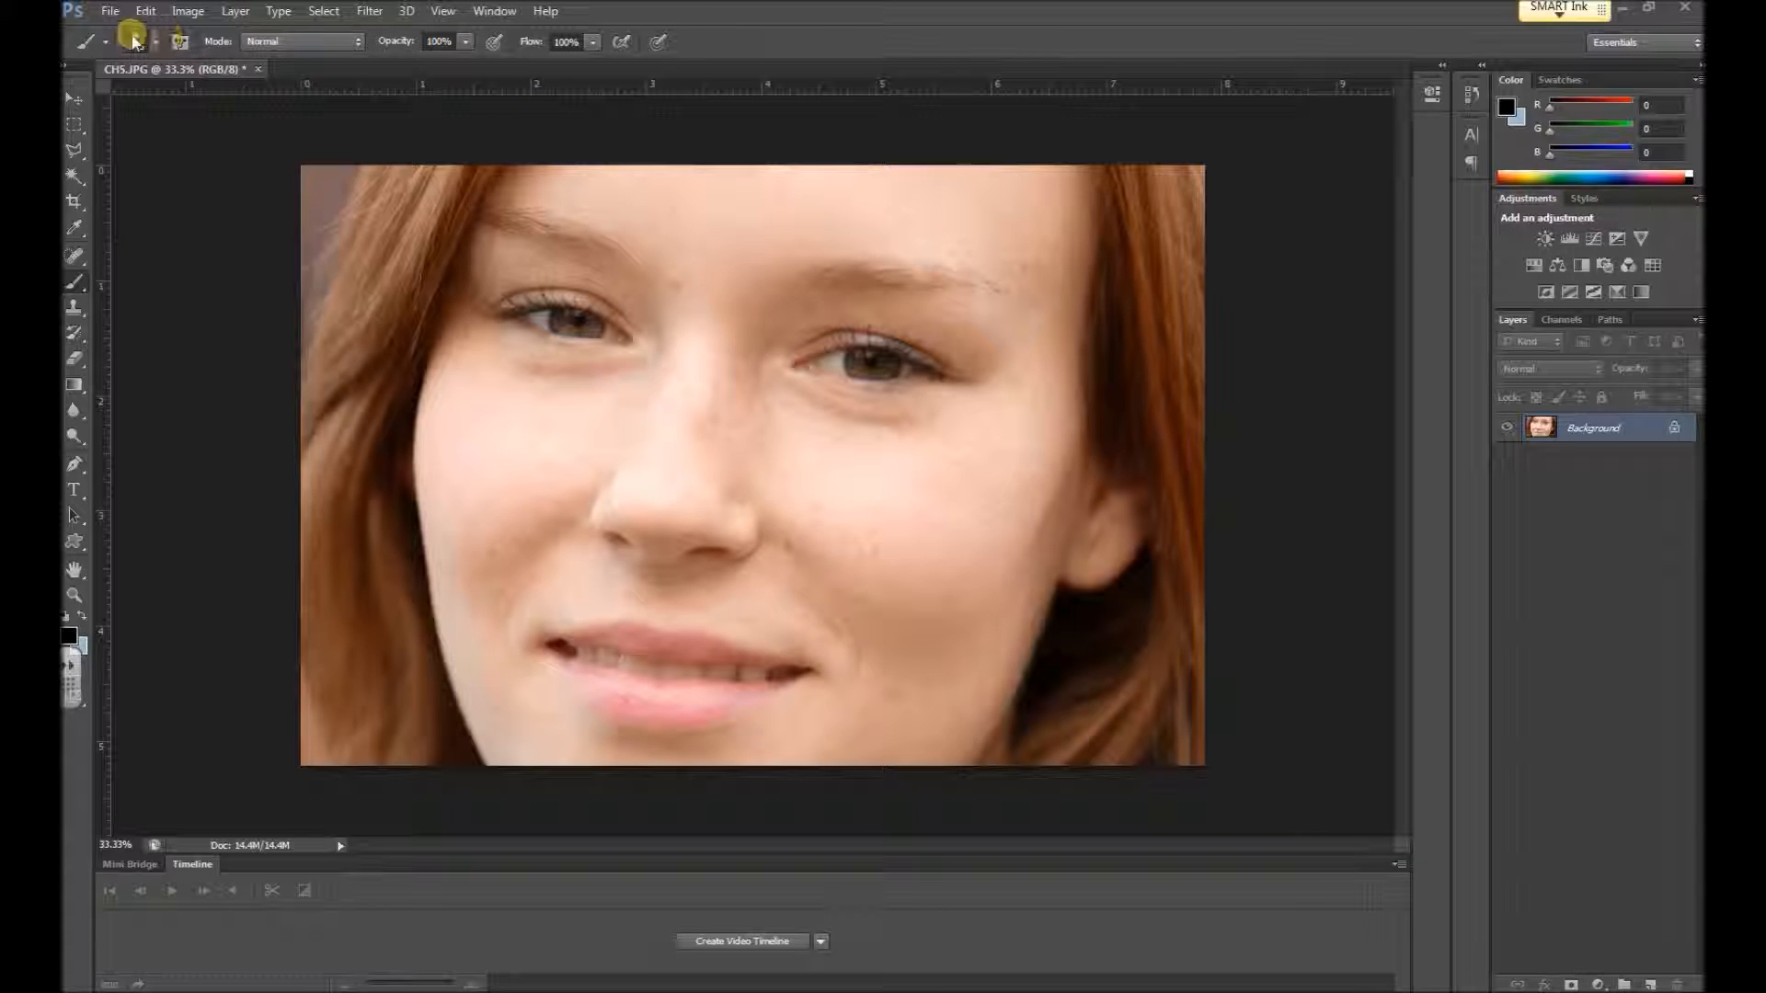
Duplicate the Background layer and name the copy Healing
left_click(110, 11)
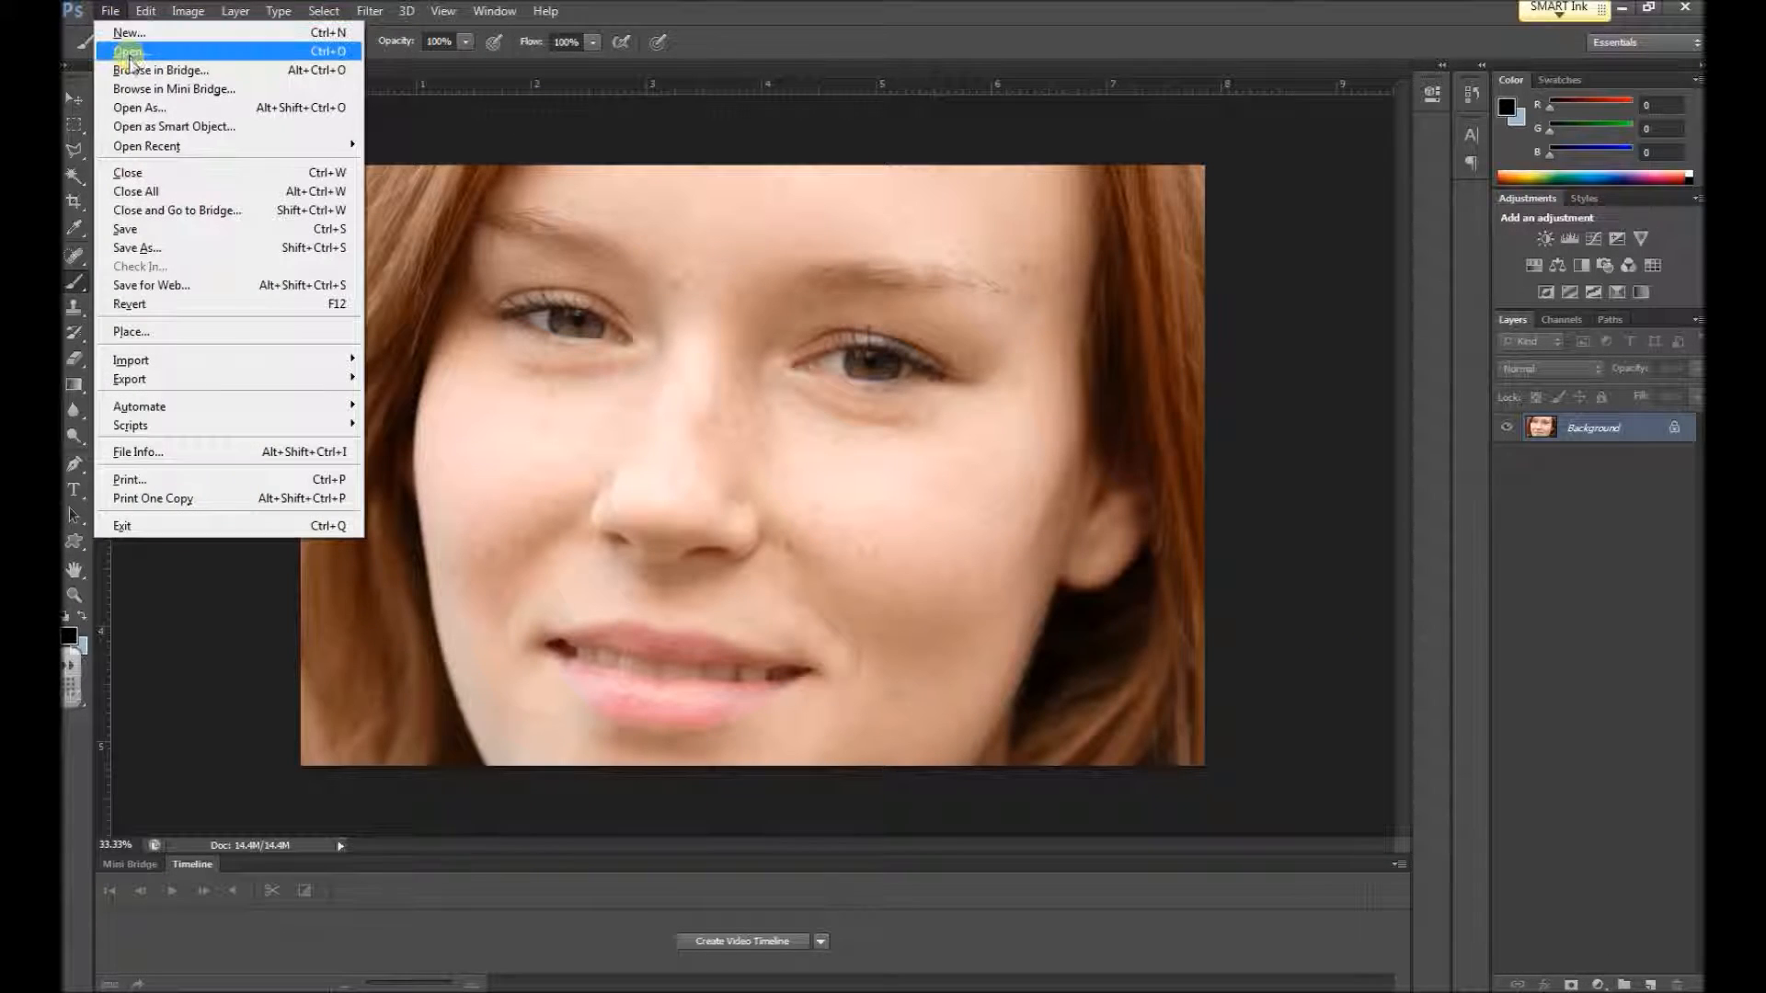
left_click(1670, 582)
right_click(1600, 431)
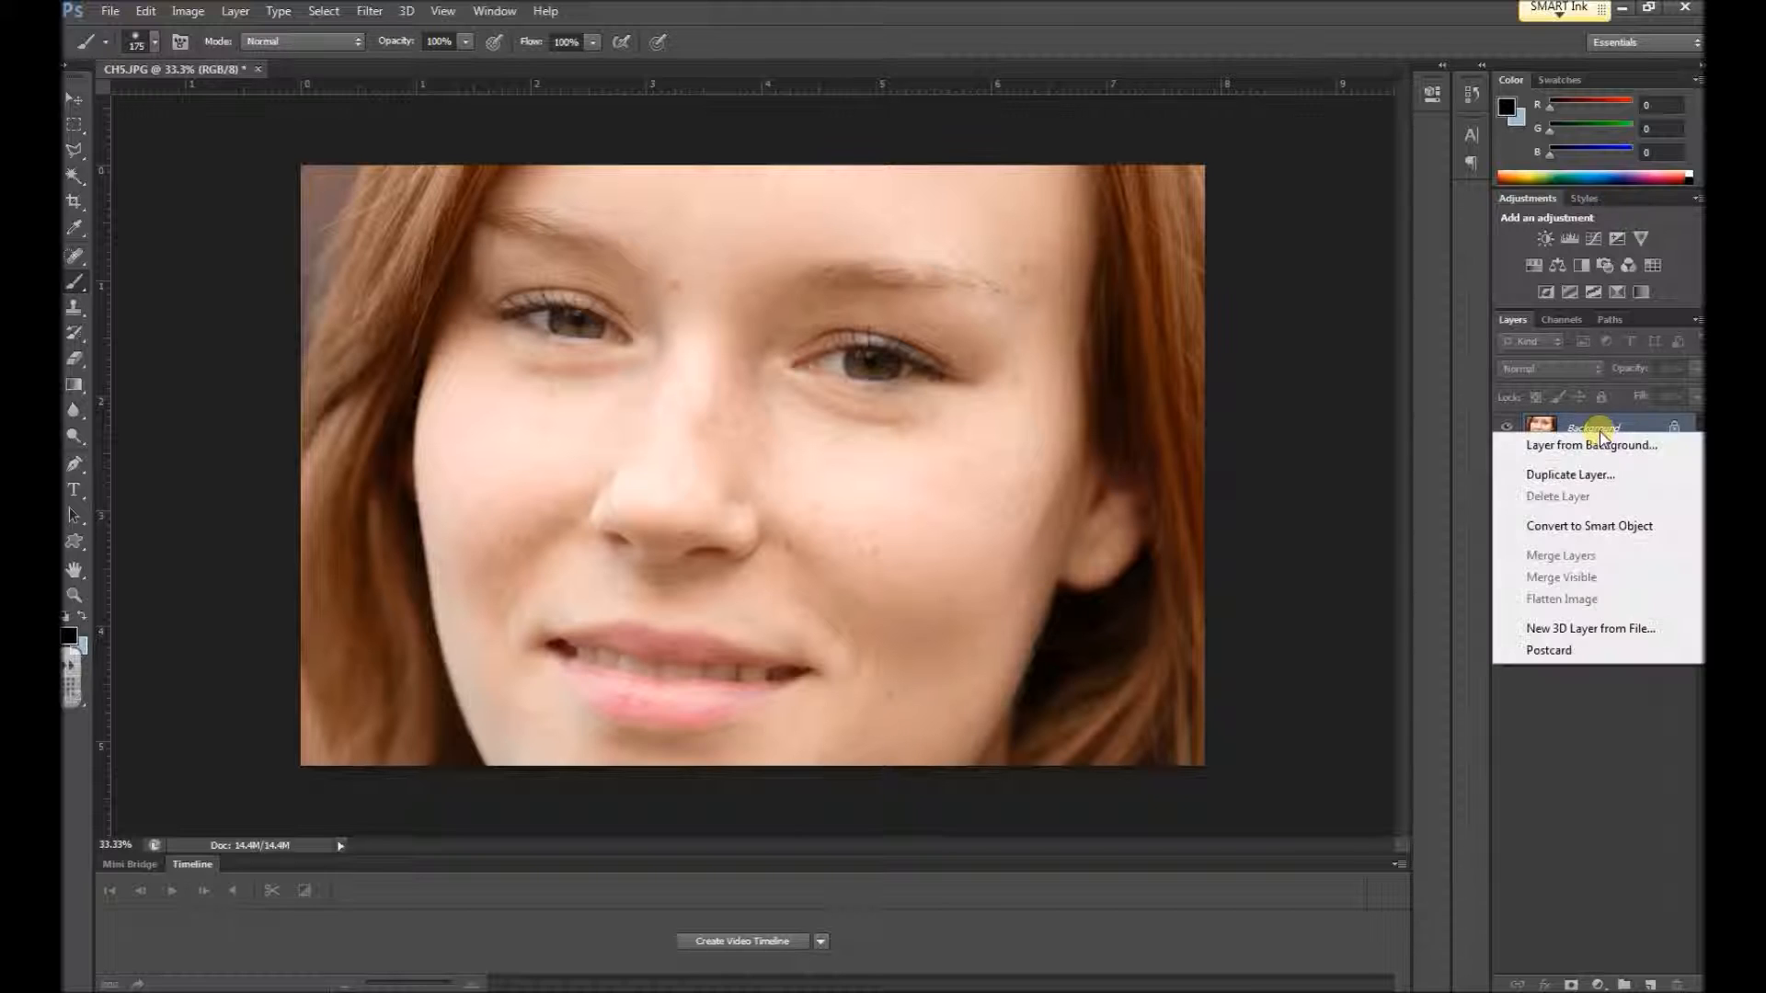
left_click(1573, 475)
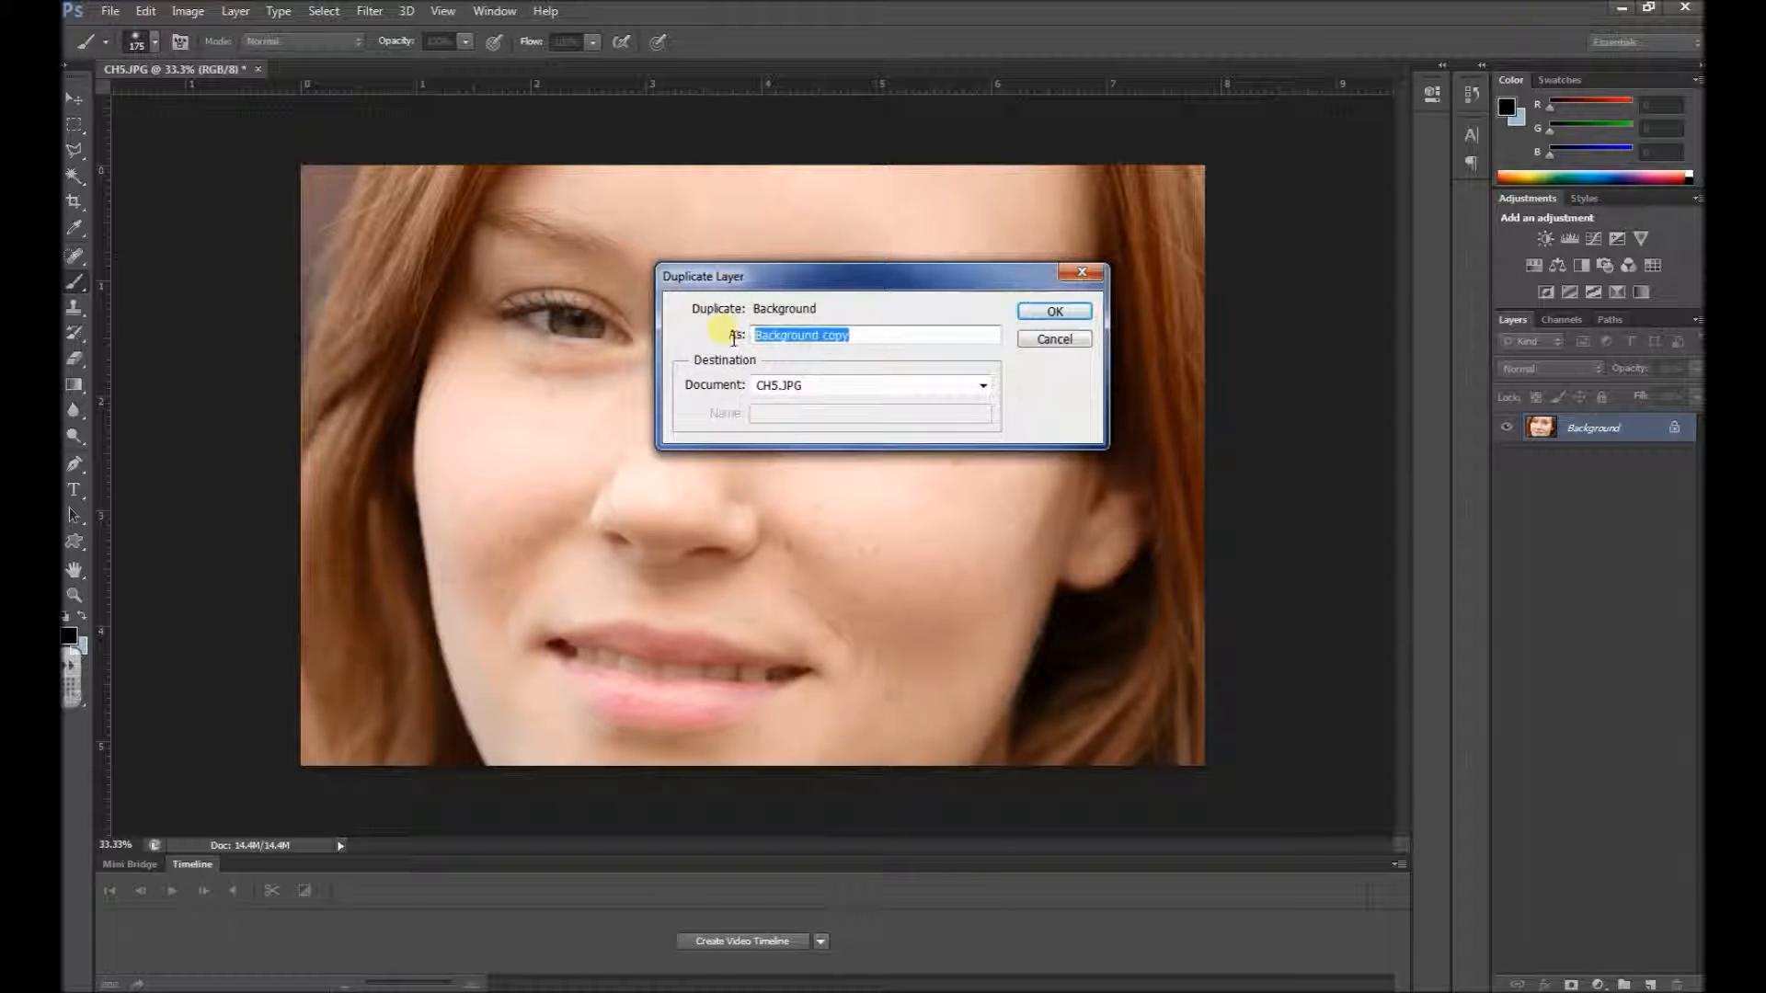
type("Heal")
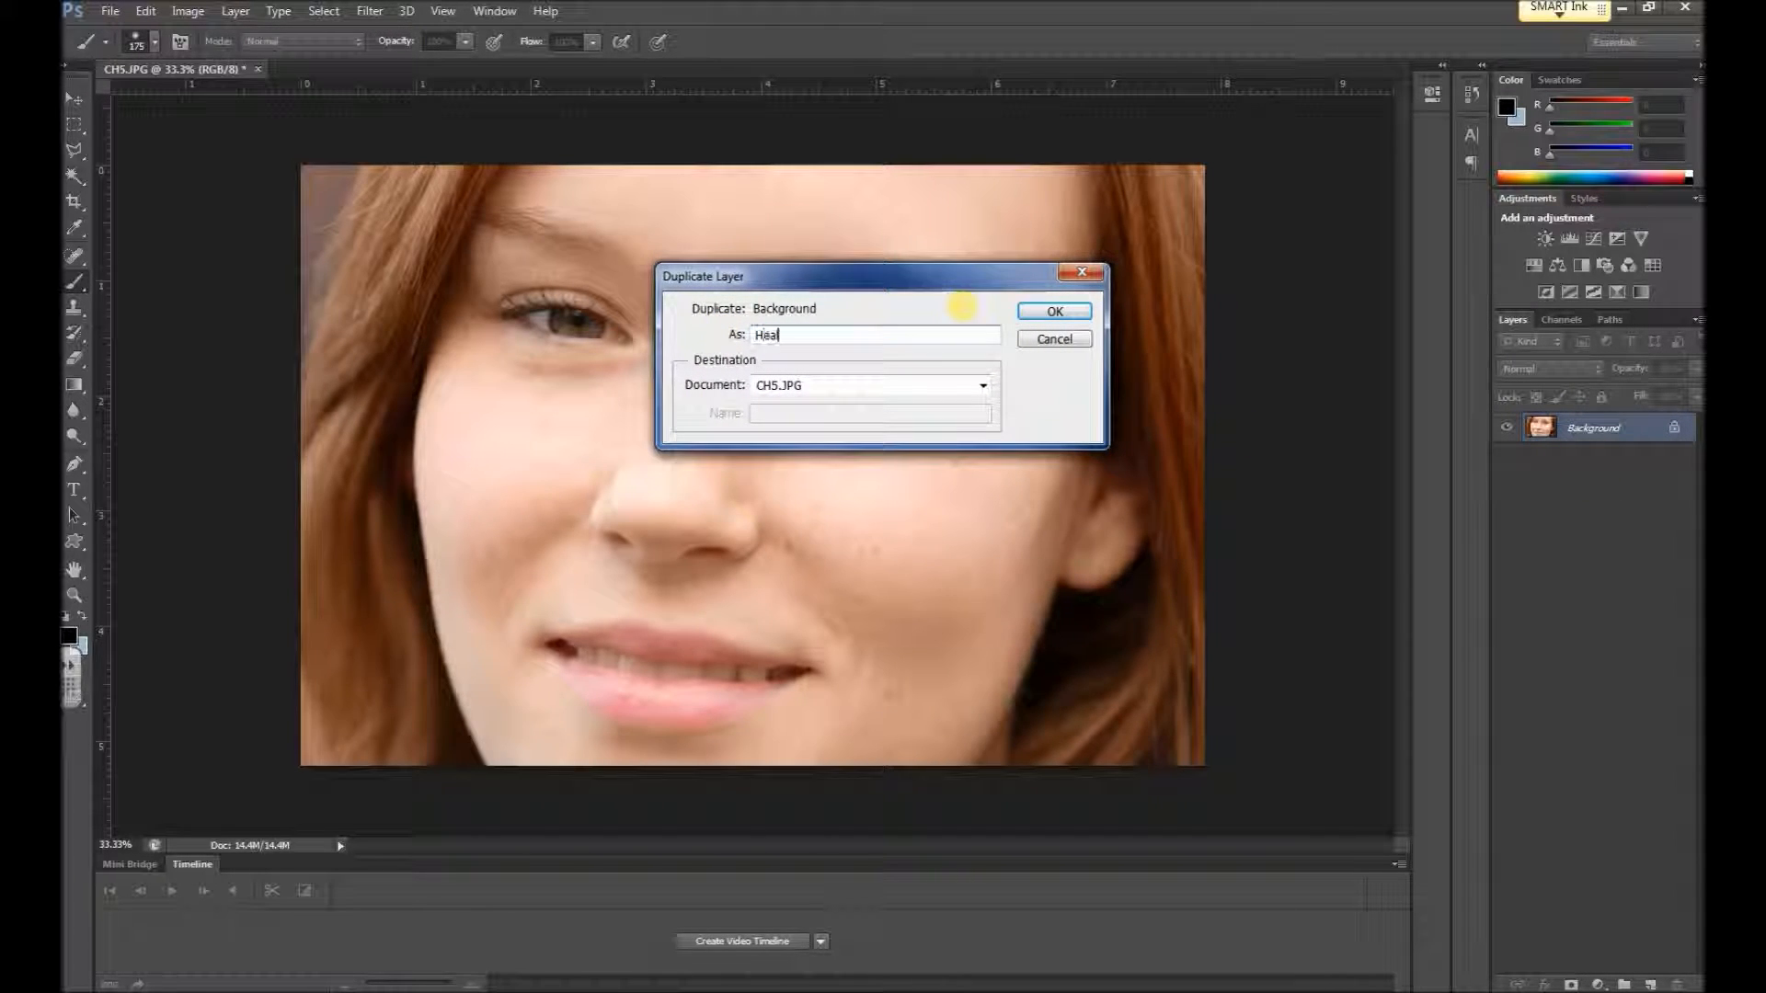
key("Return")
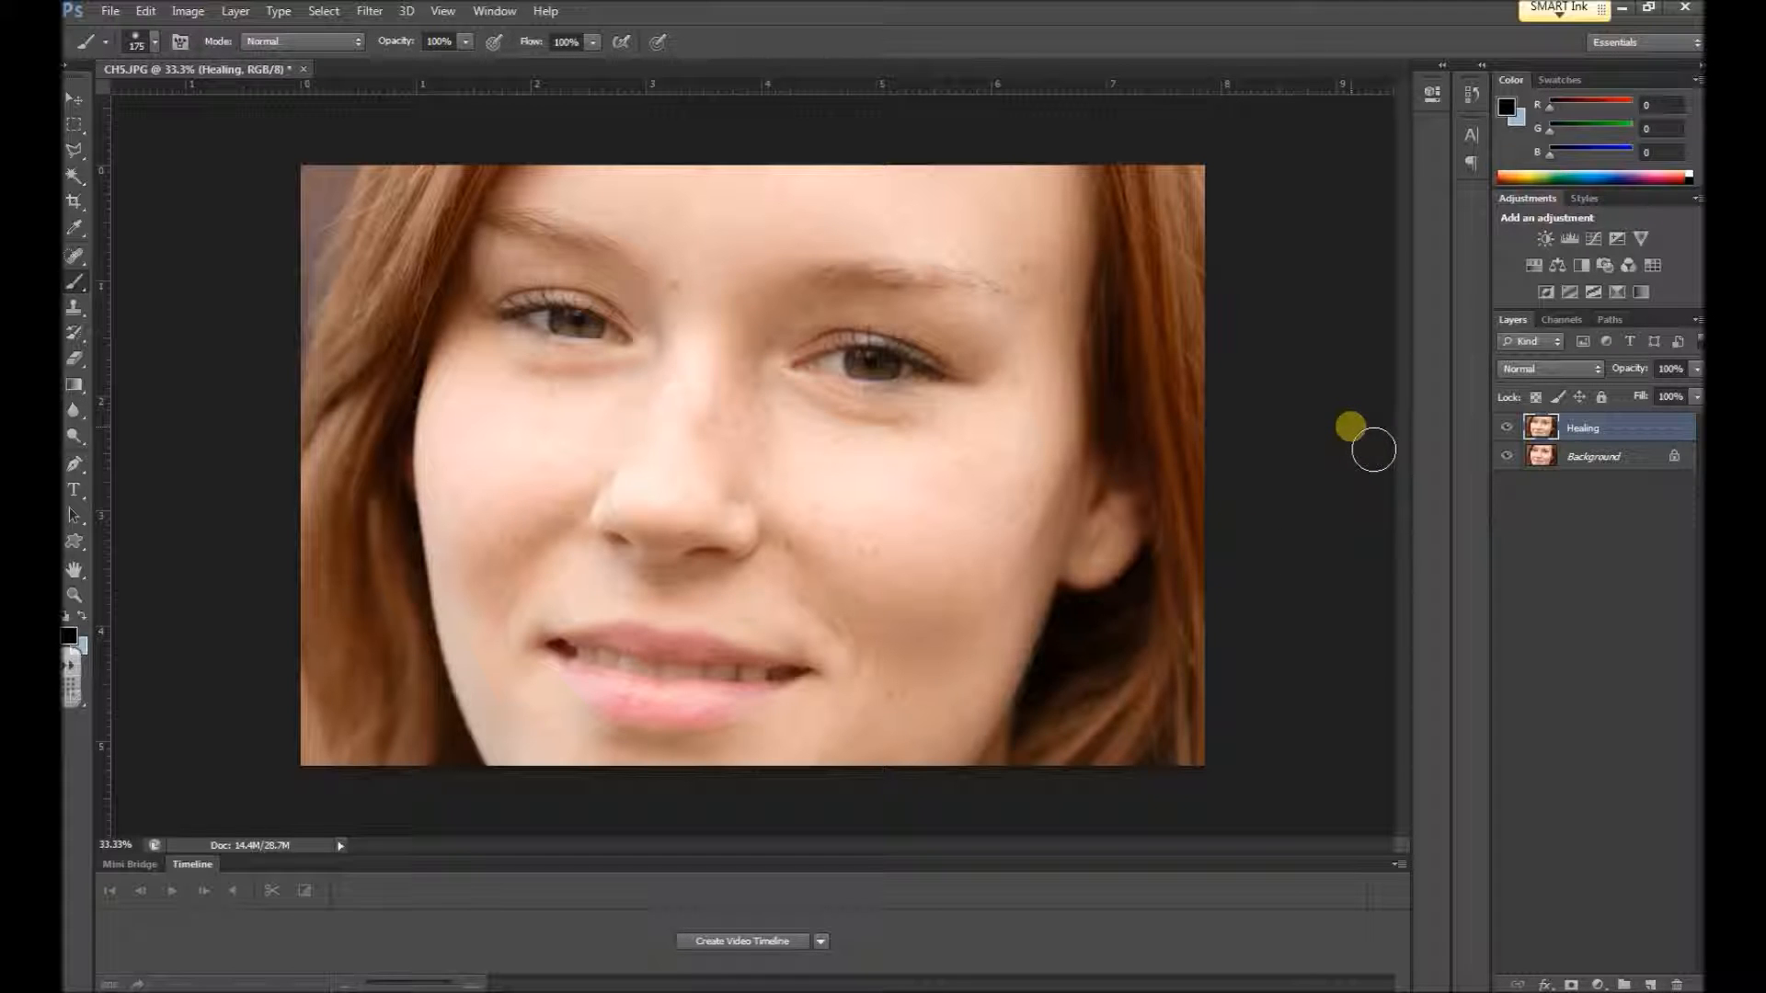
Choose the Spot Healing Brush for retouching the skin around the eye on the Healing layer
scroll(1352, 426, "up", 3)
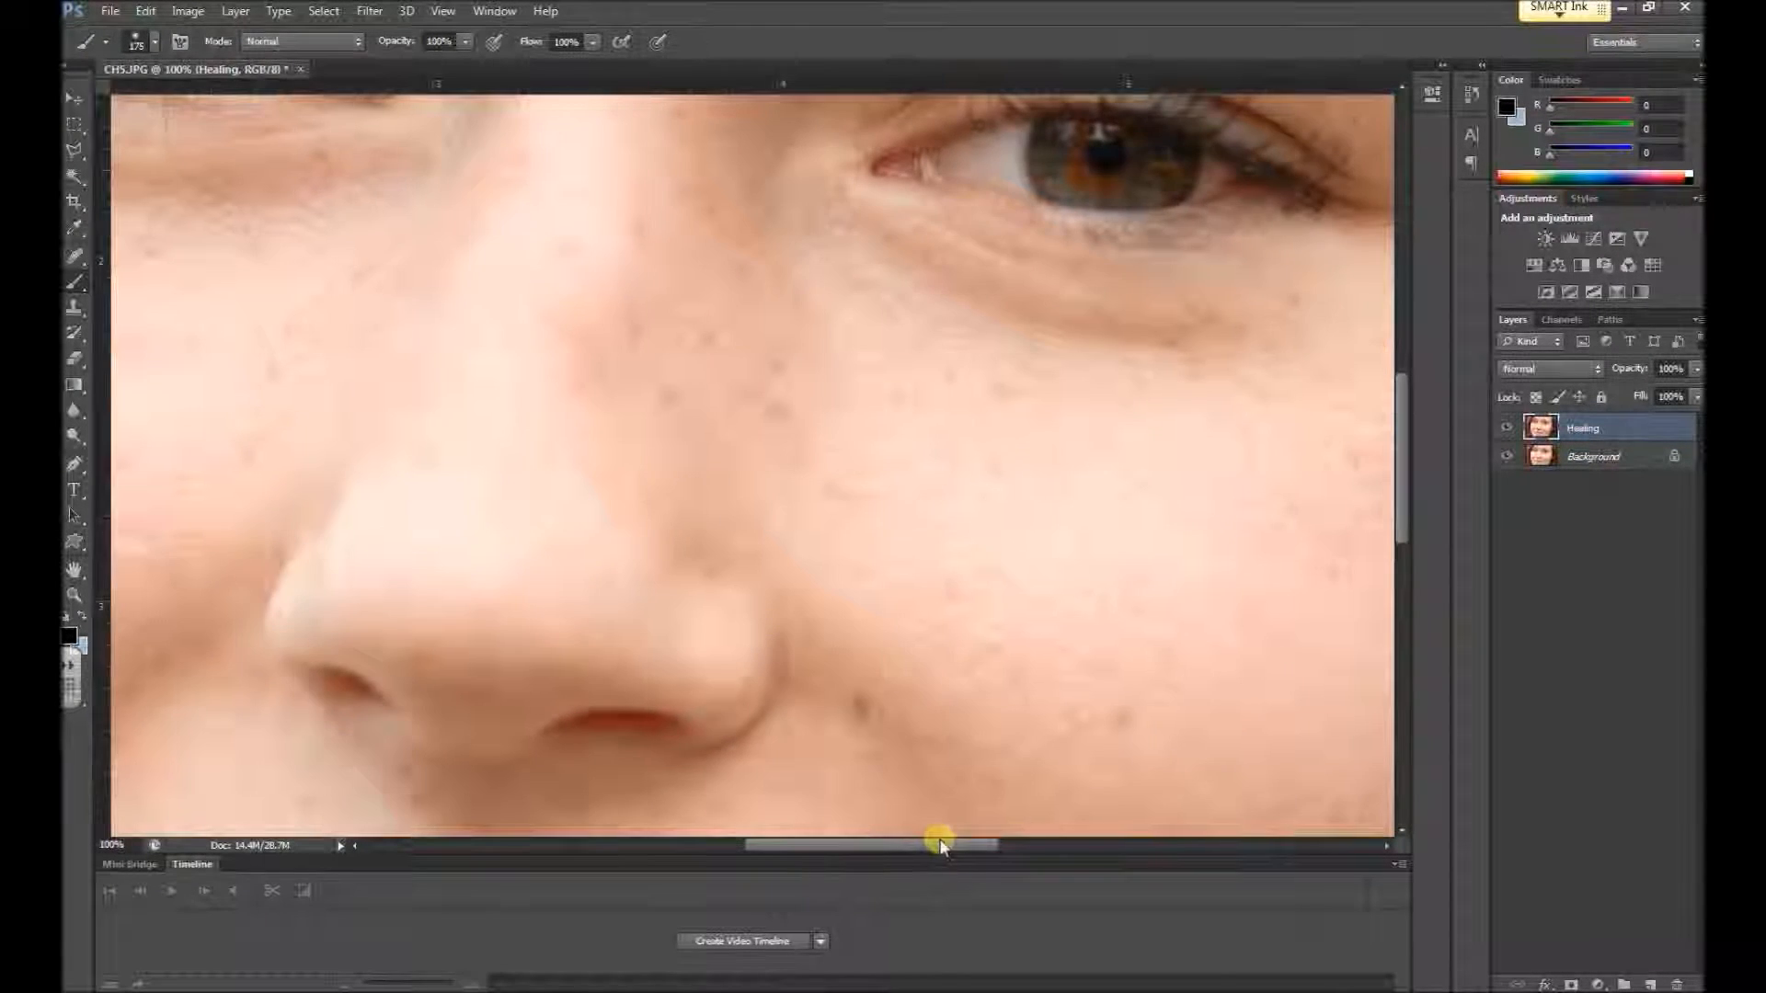
left_click_drag(941, 845, 1065, 844)
scroll(1049, 768, "up", 5)
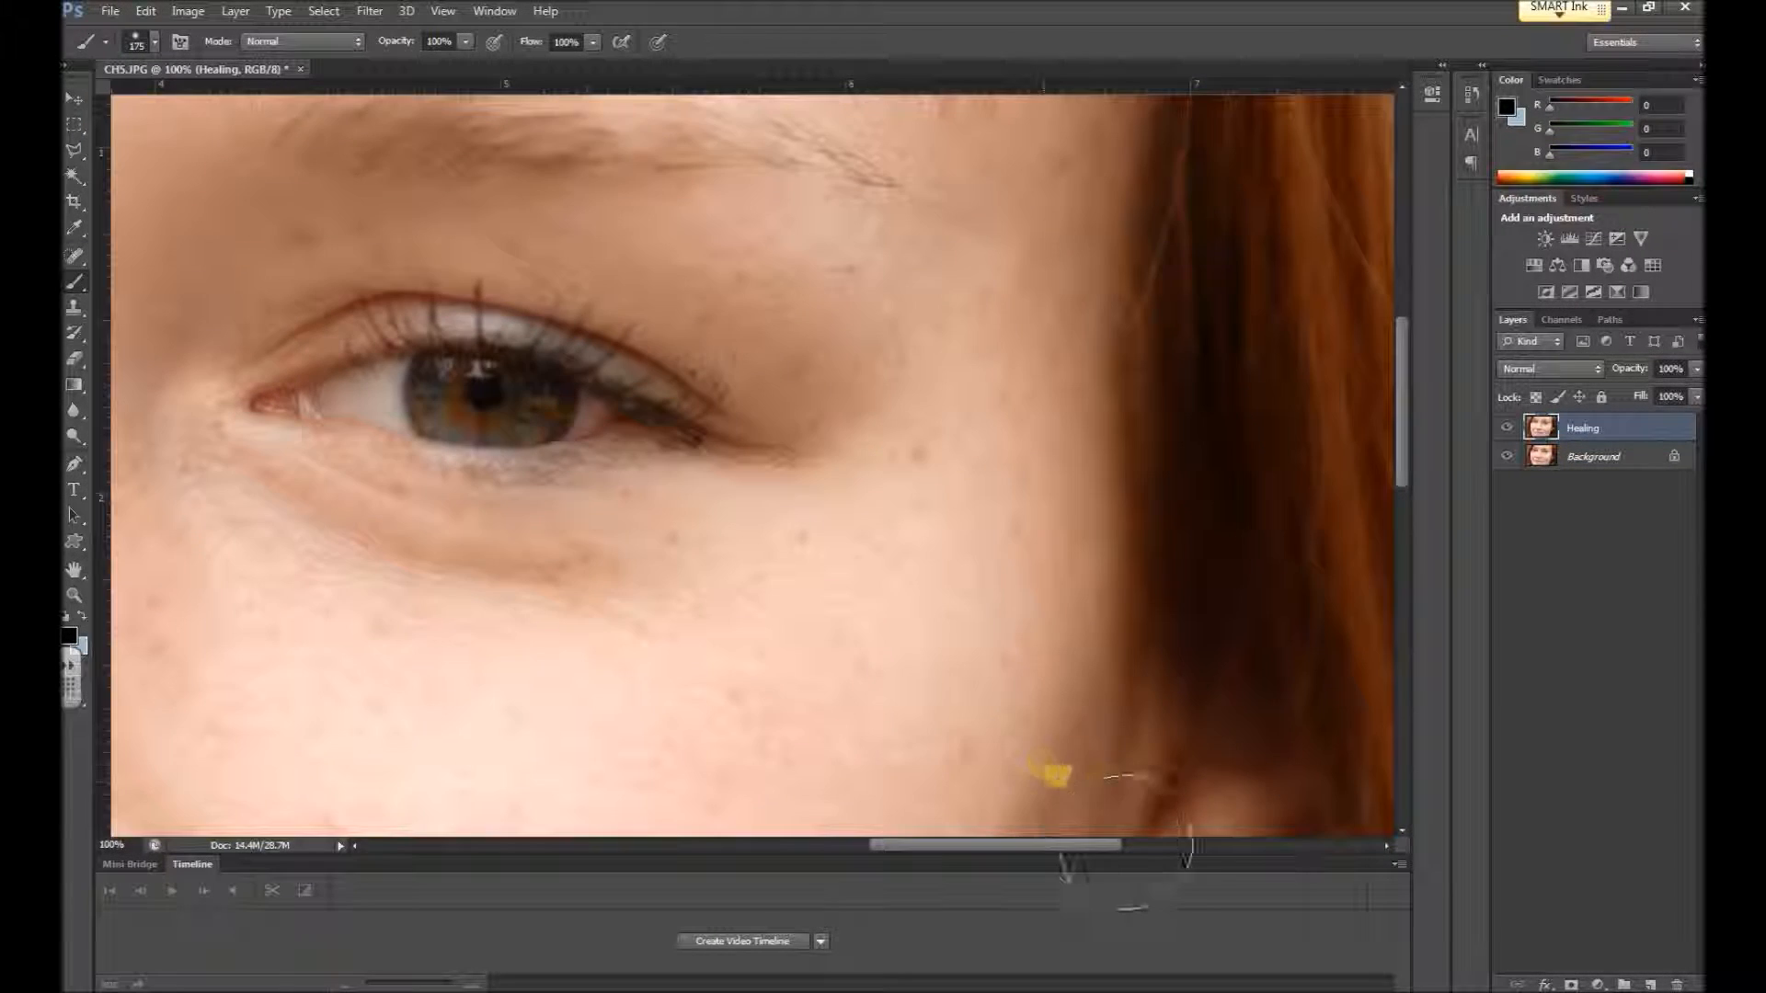
scroll(1116, 781, "up", 1)
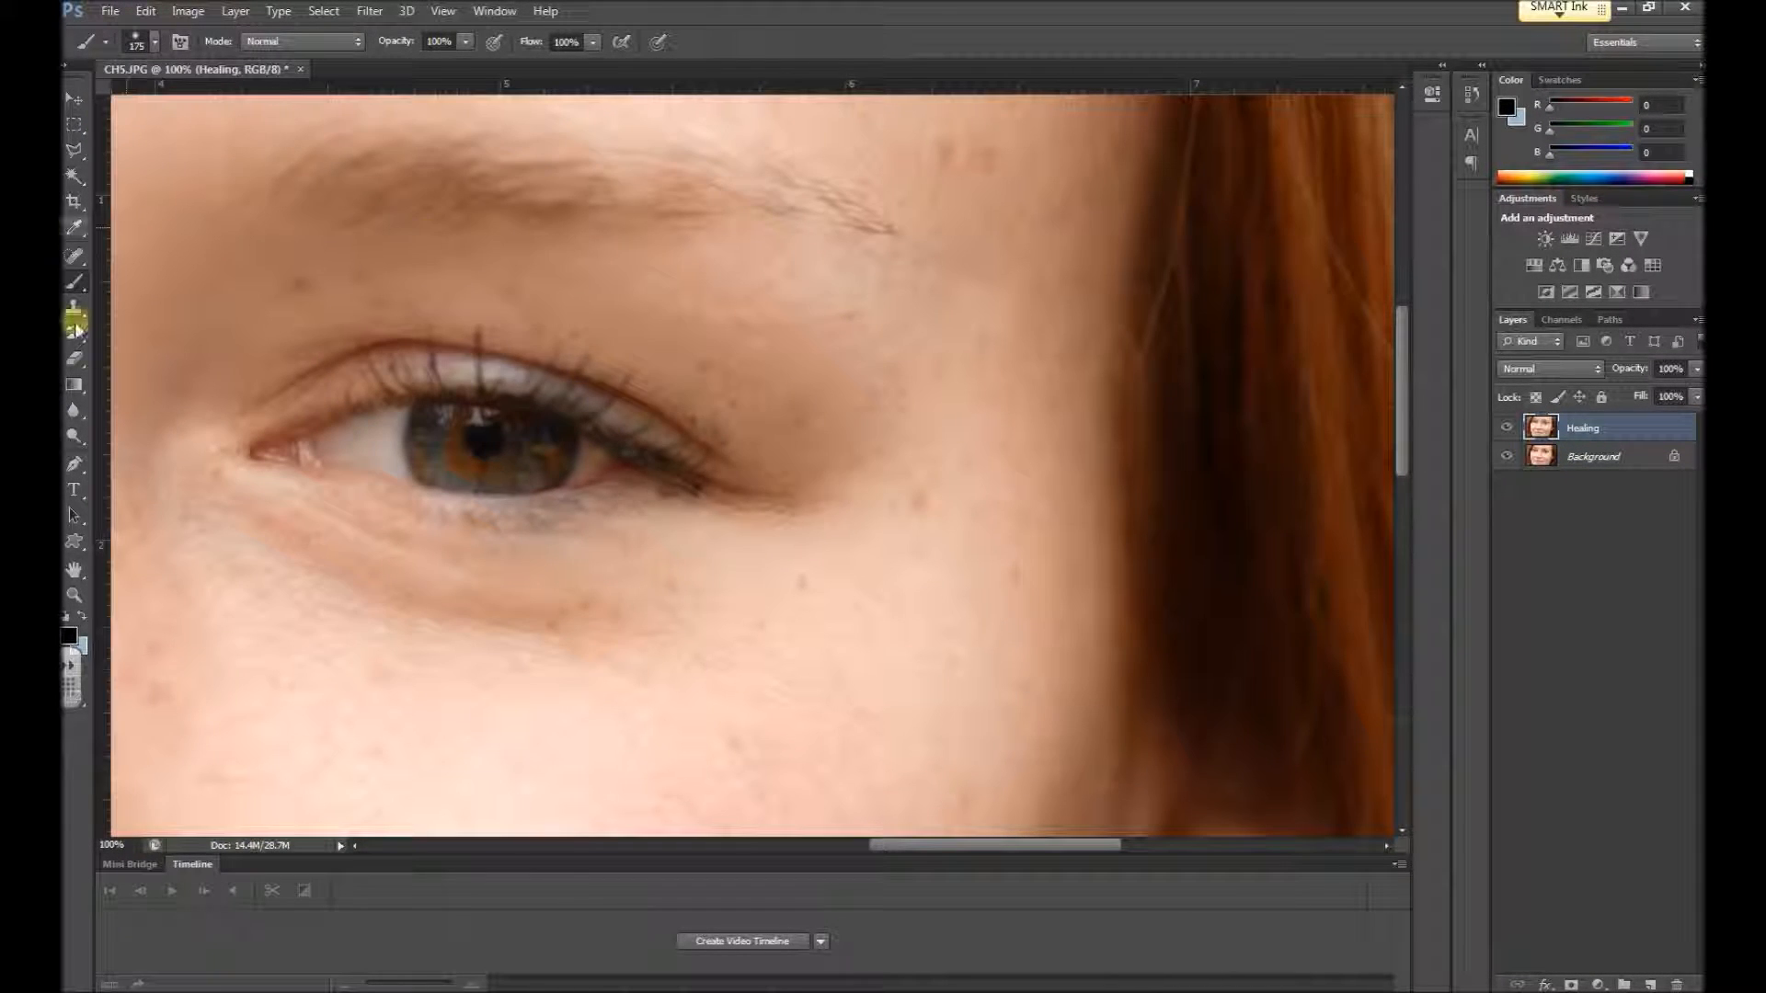
left_click(79, 256)
right_click(79, 255)
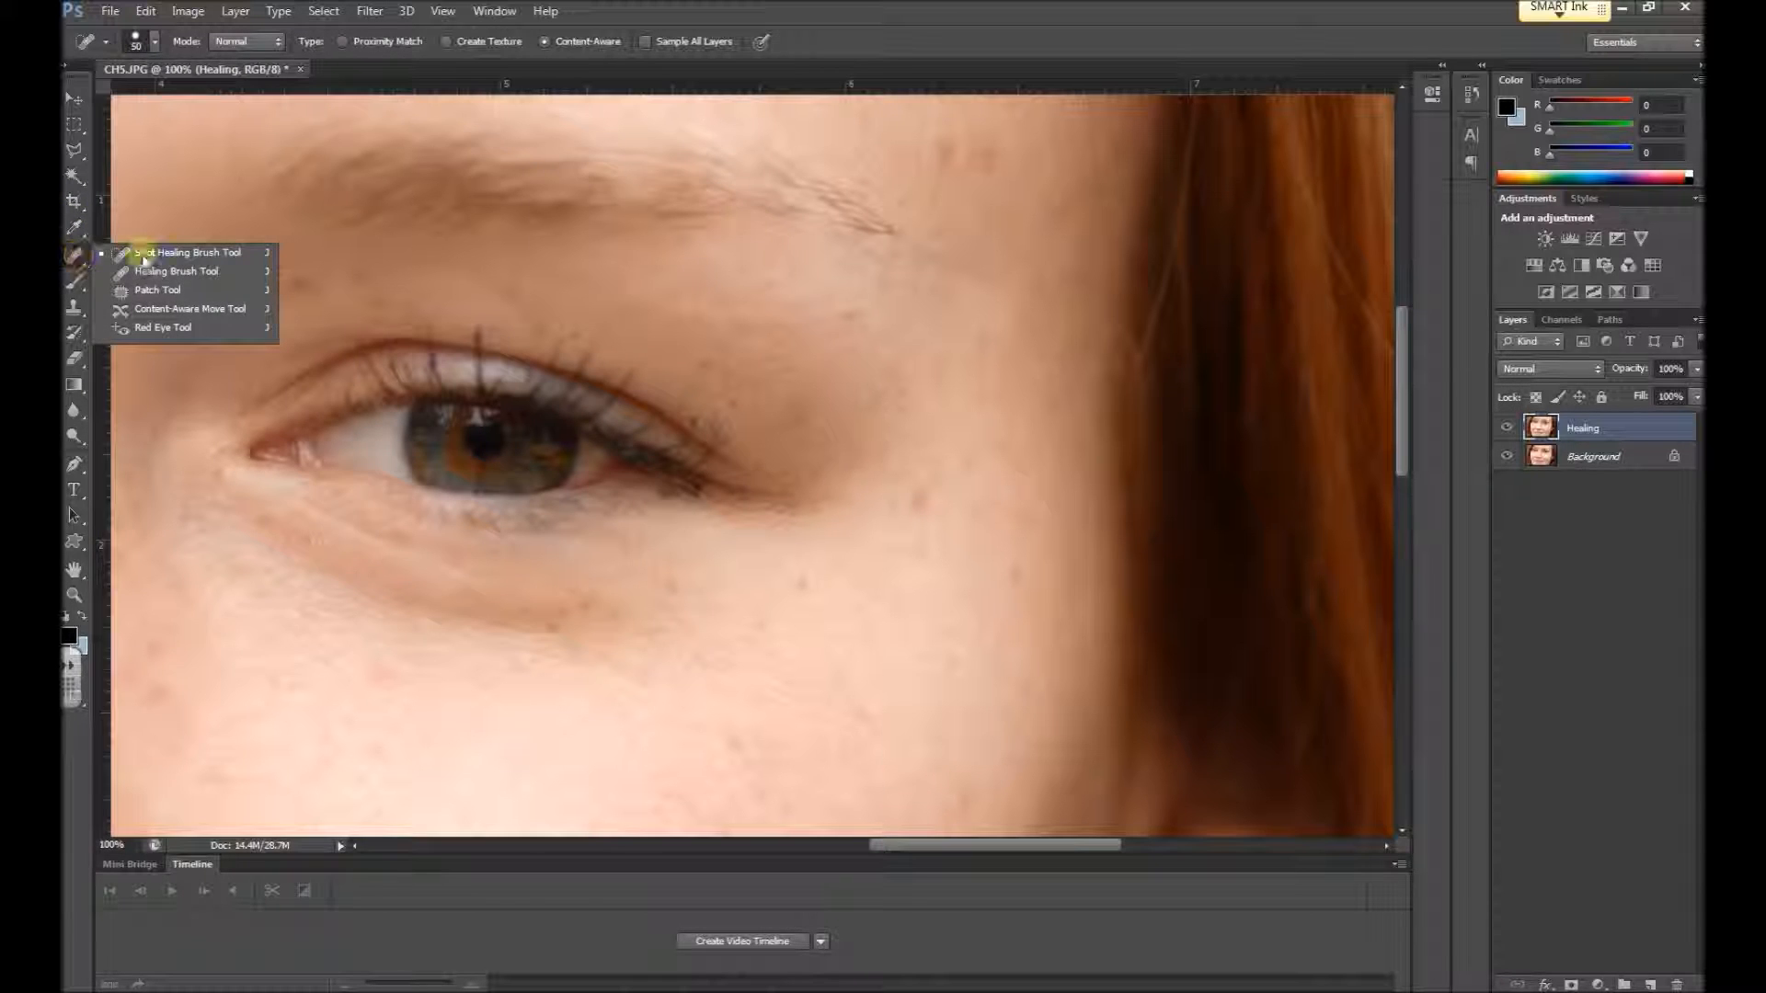
left_click(230, 250)
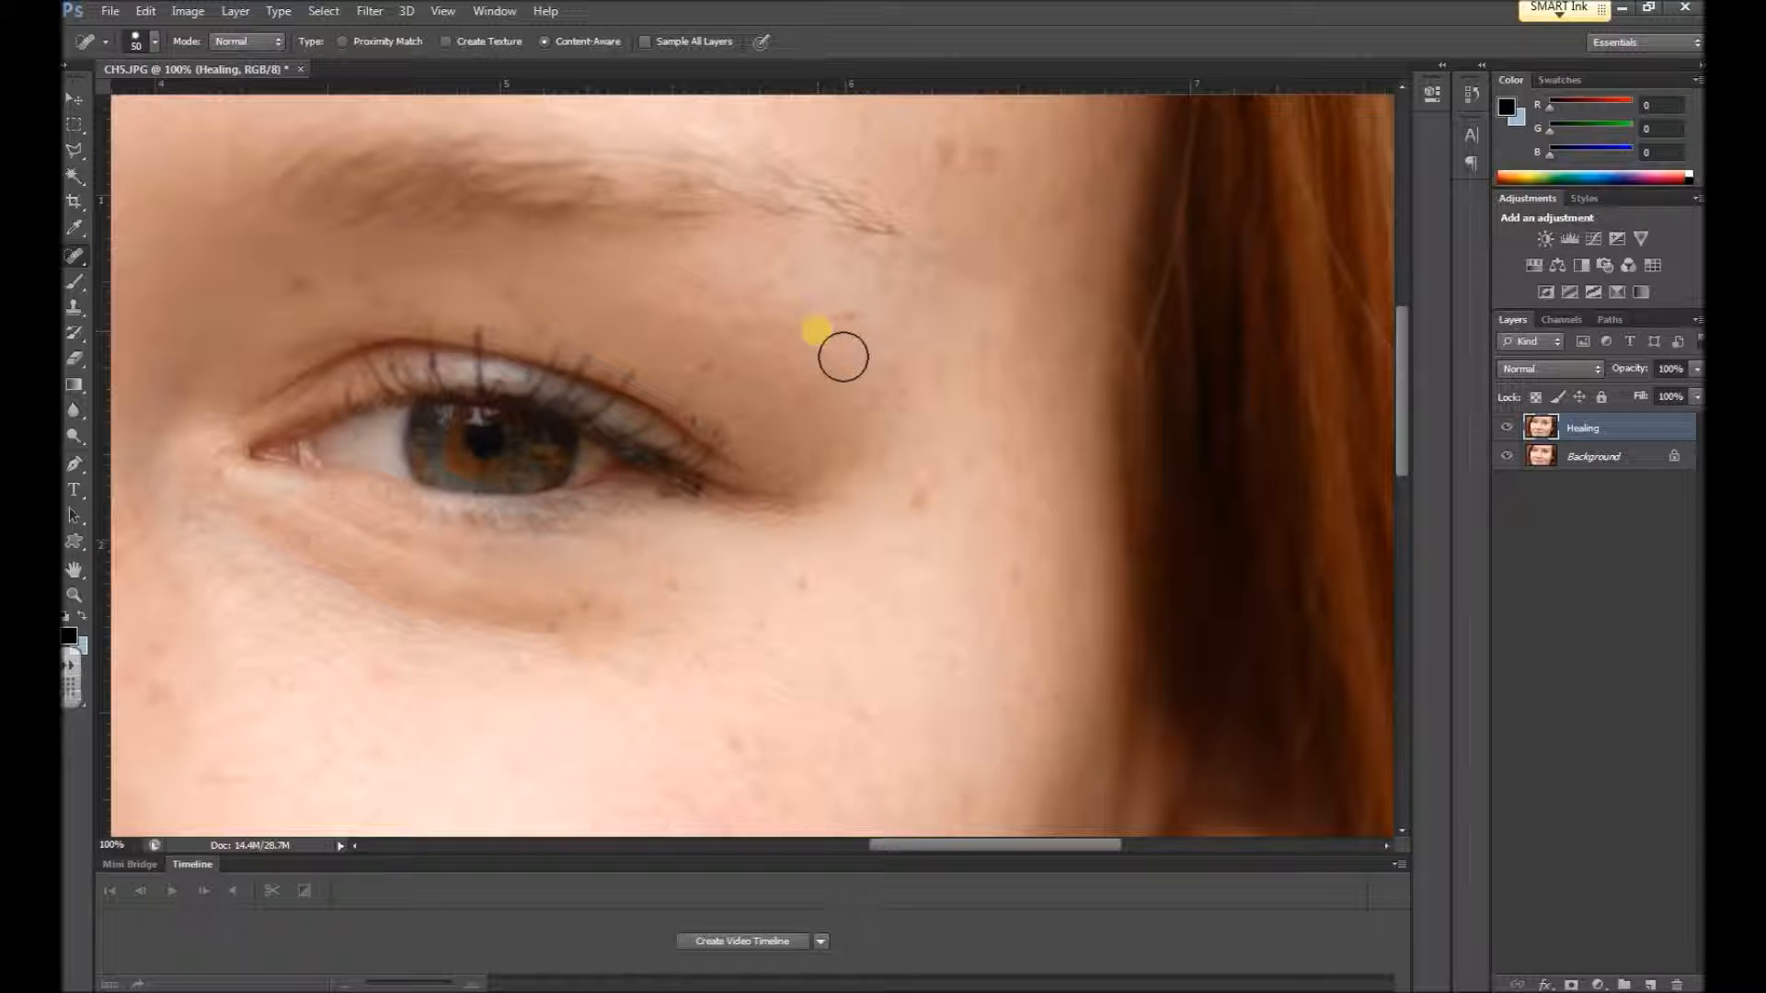
Add a new layer above the Healing layer and fill it with 50% Gray
key("ctrl+0")
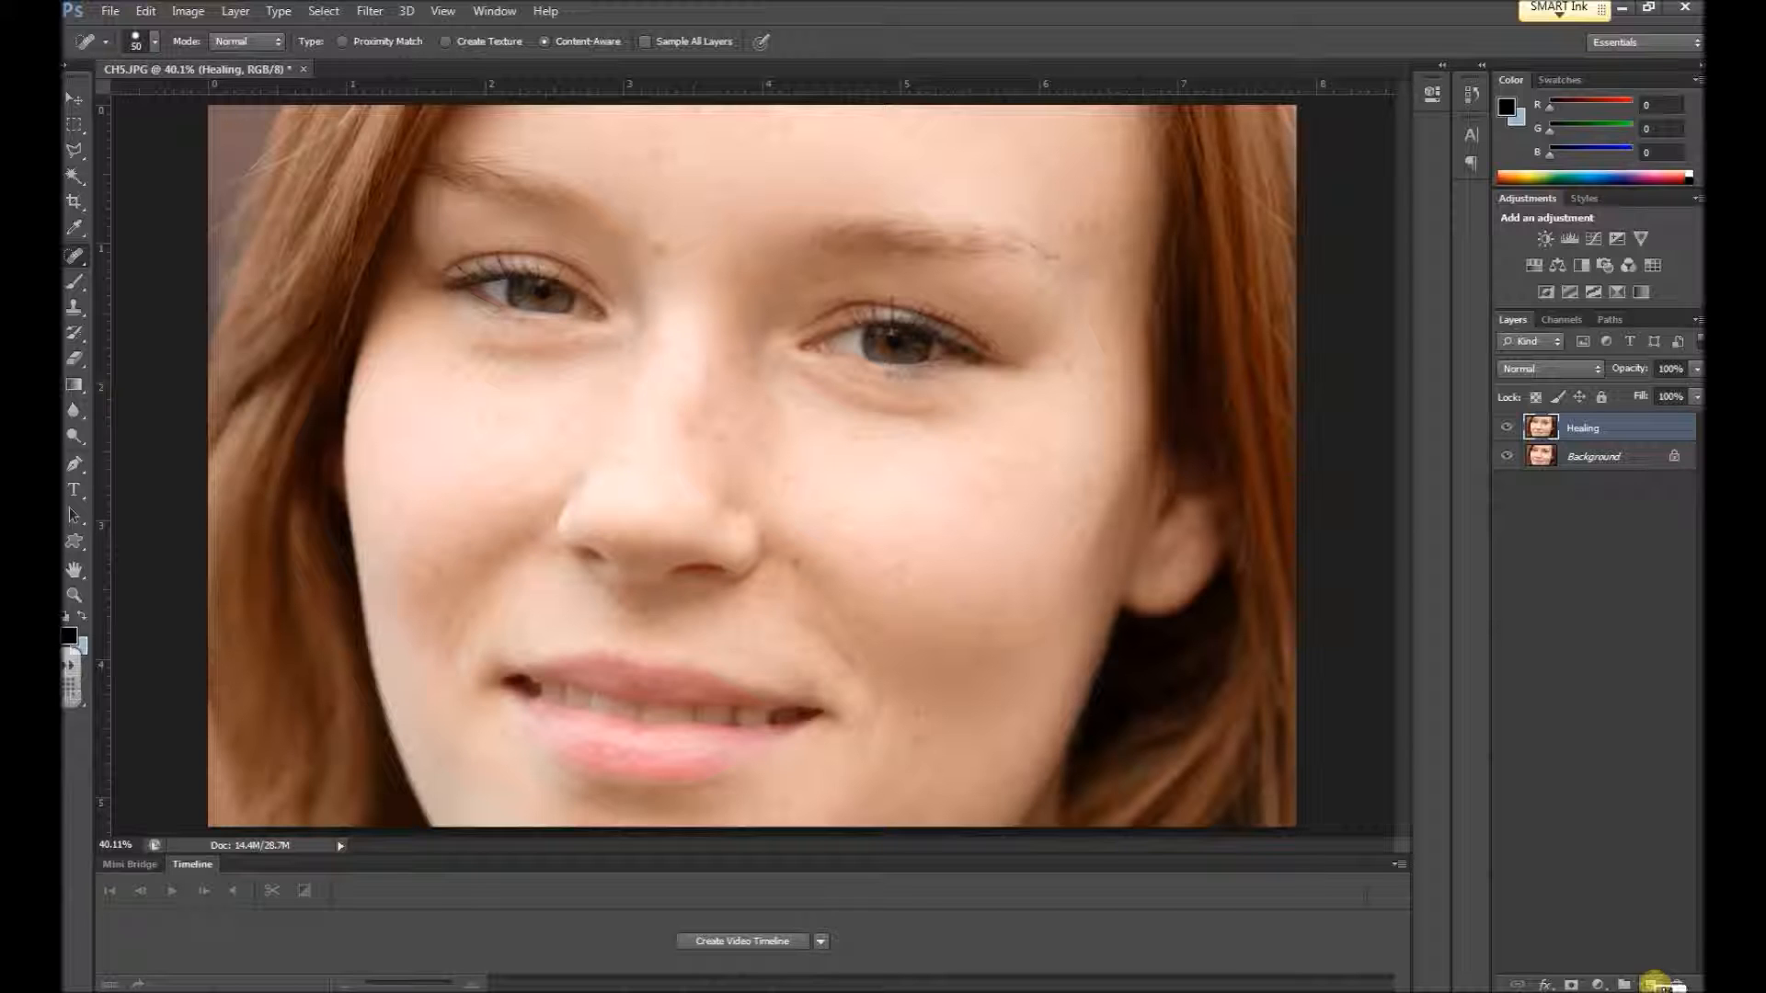
left_click(1653, 984)
left_click(241, 13)
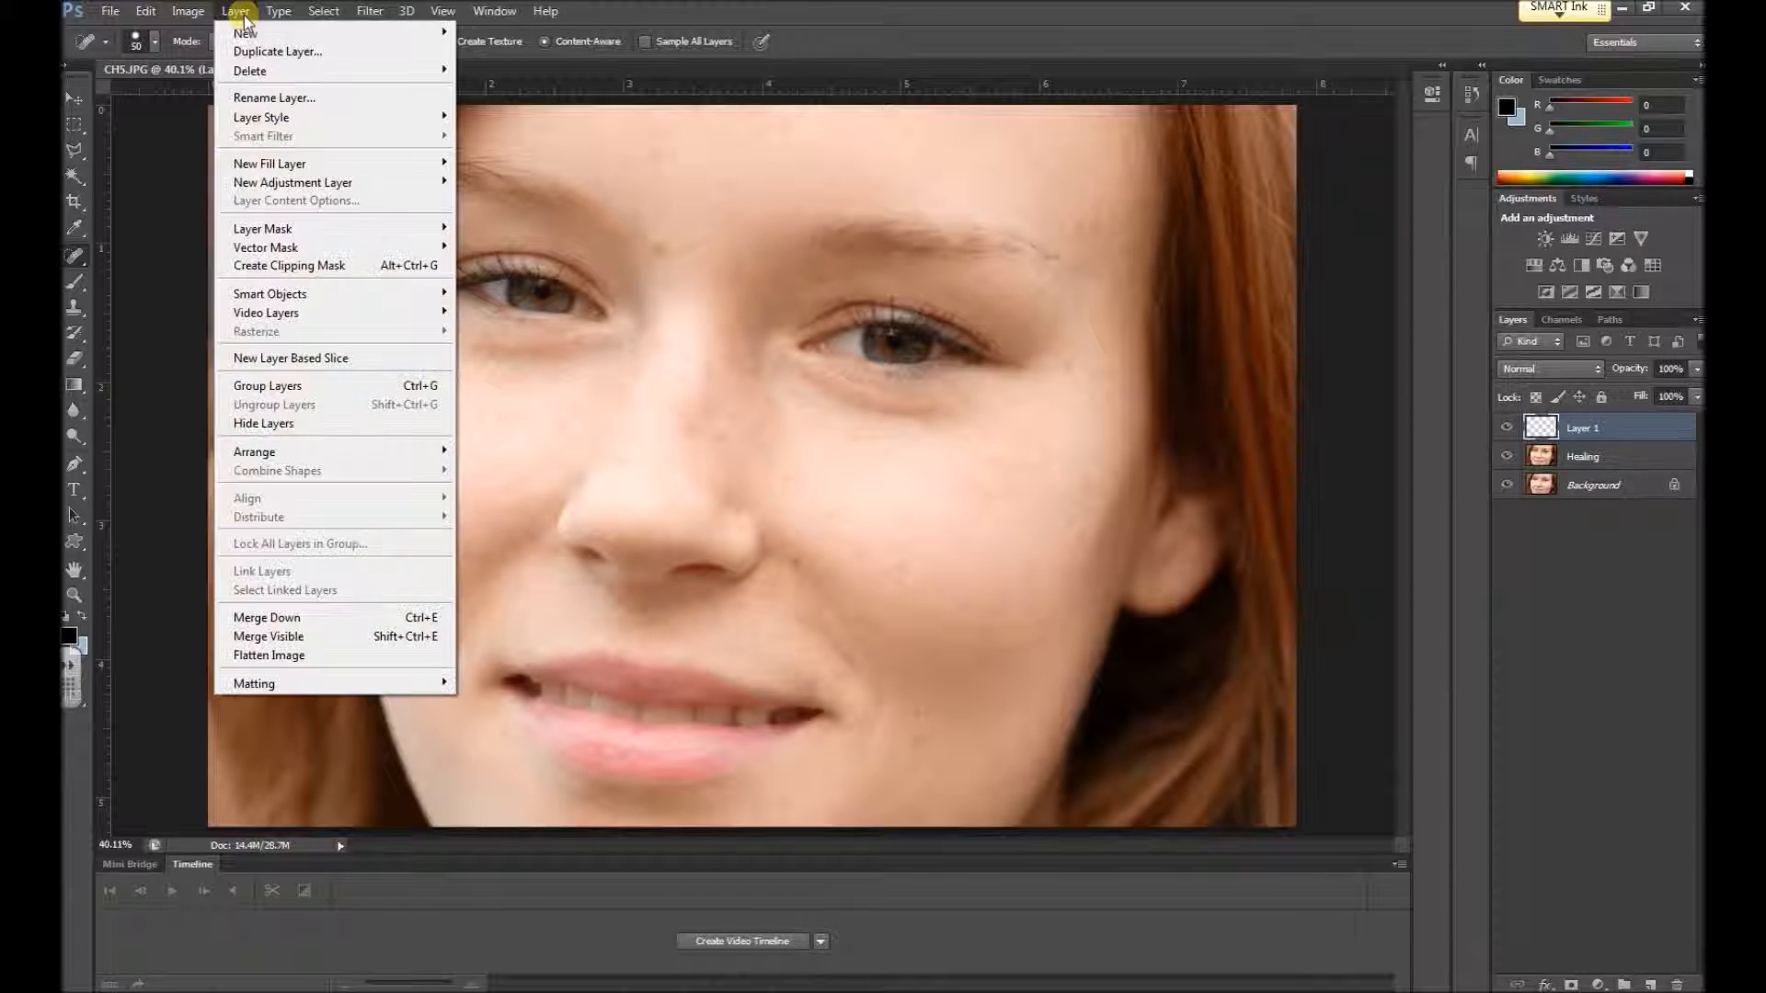
left_click(914, 10)
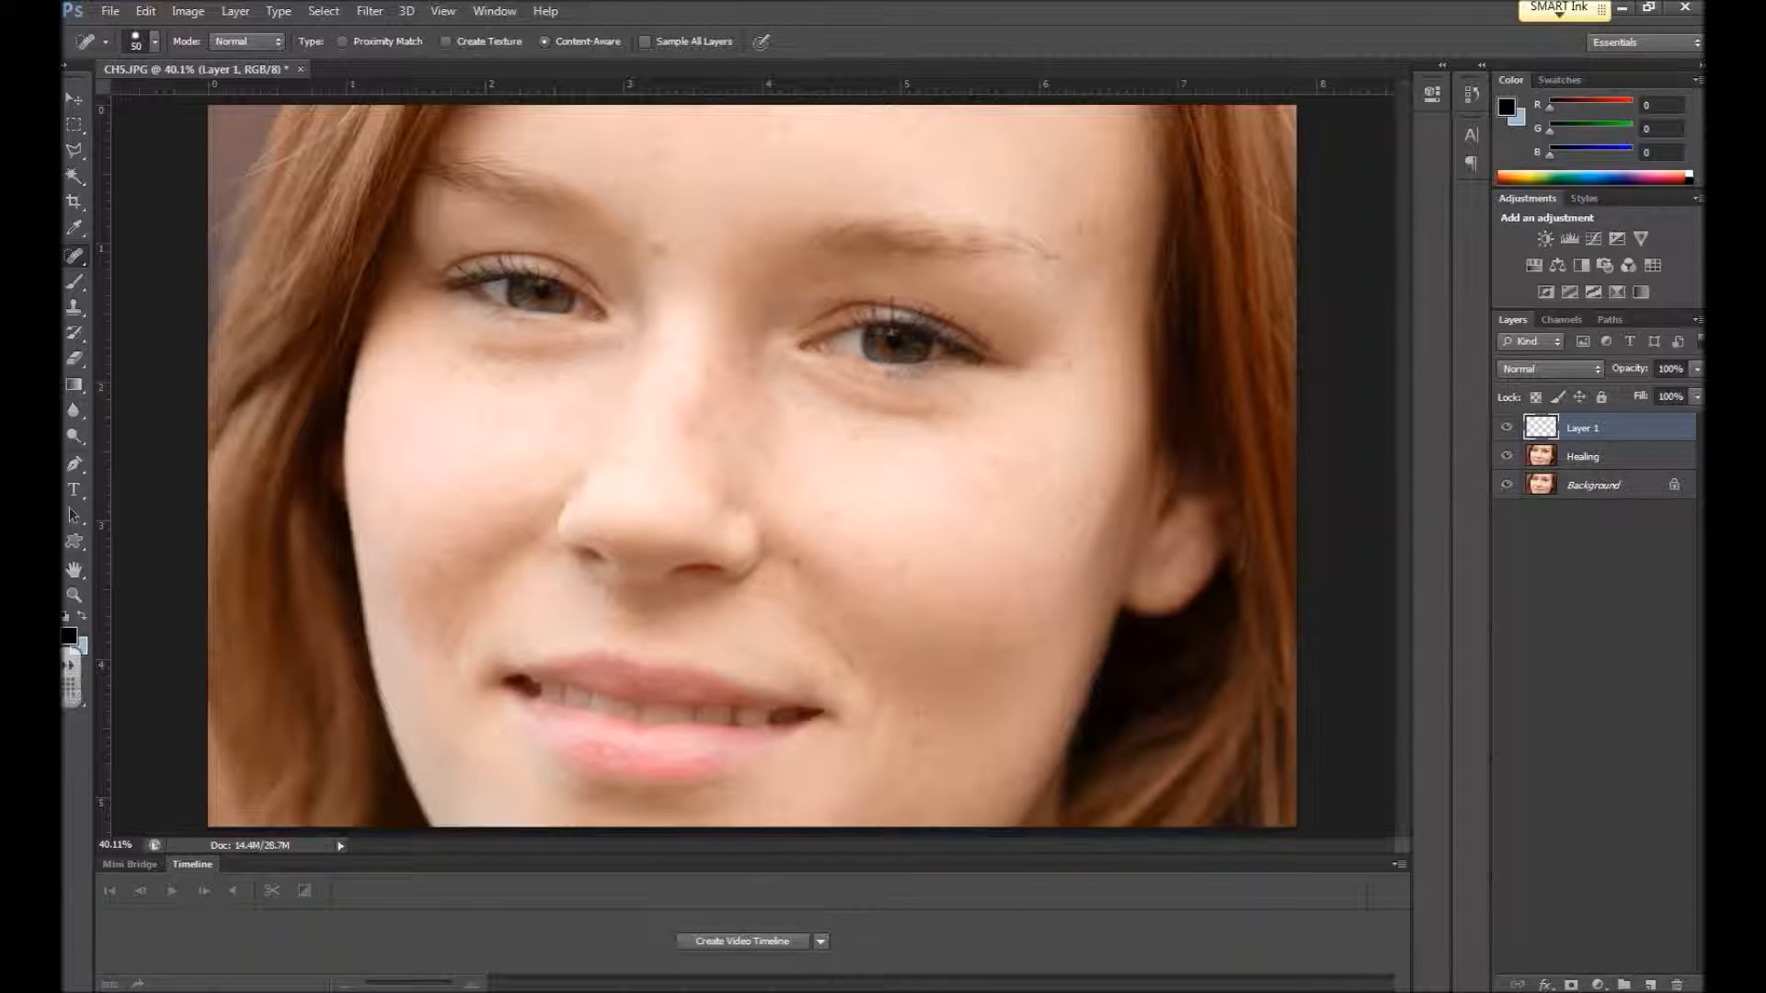
left_click(148, 11)
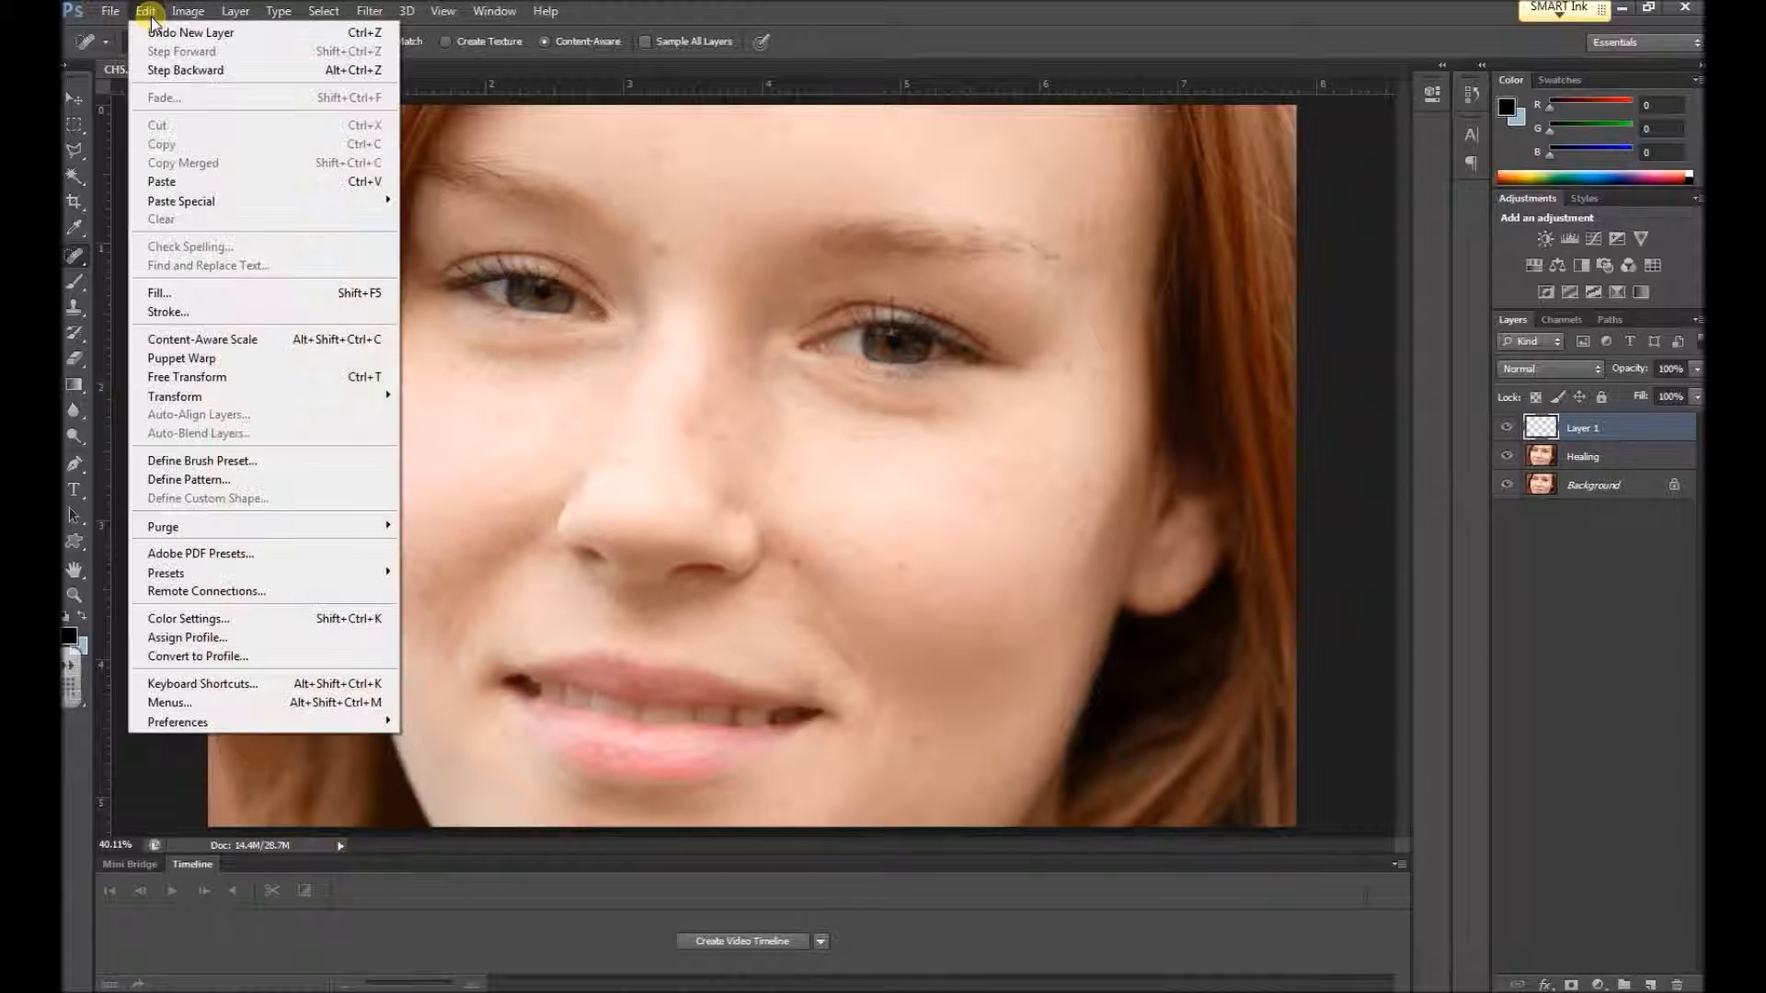
left_click(164, 293)
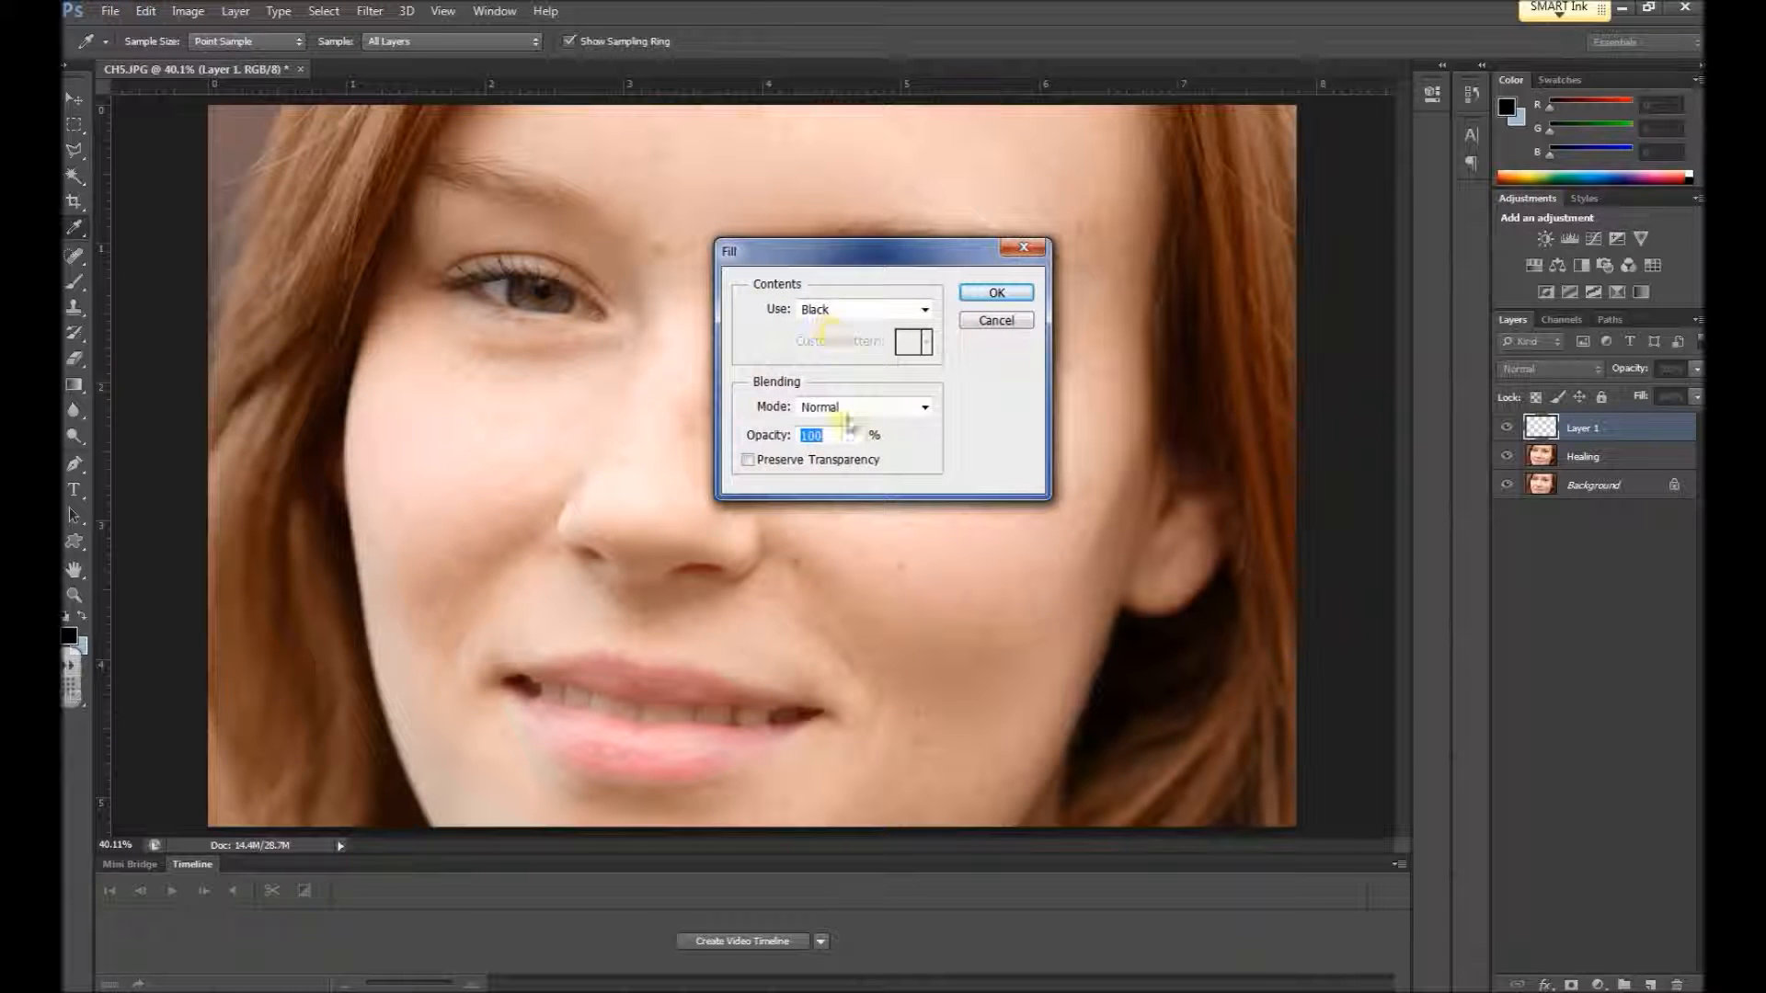
left_click(862, 310)
left_click(849, 464)
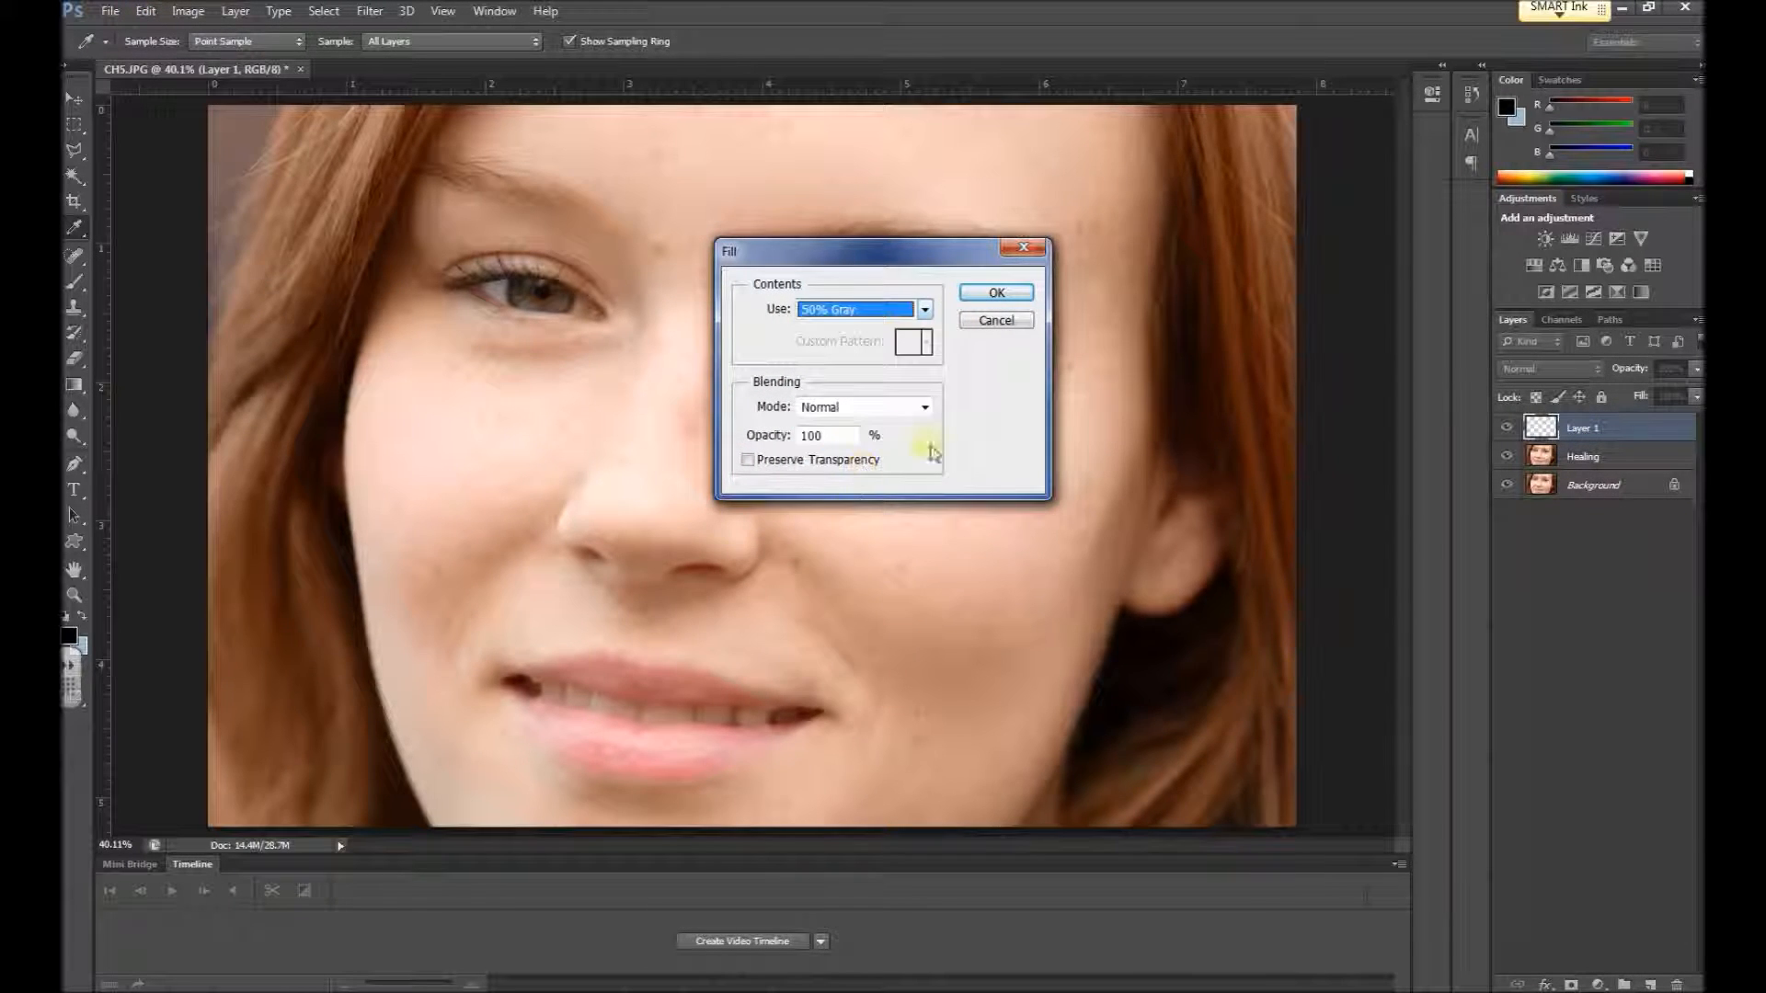
left_click(997, 293)
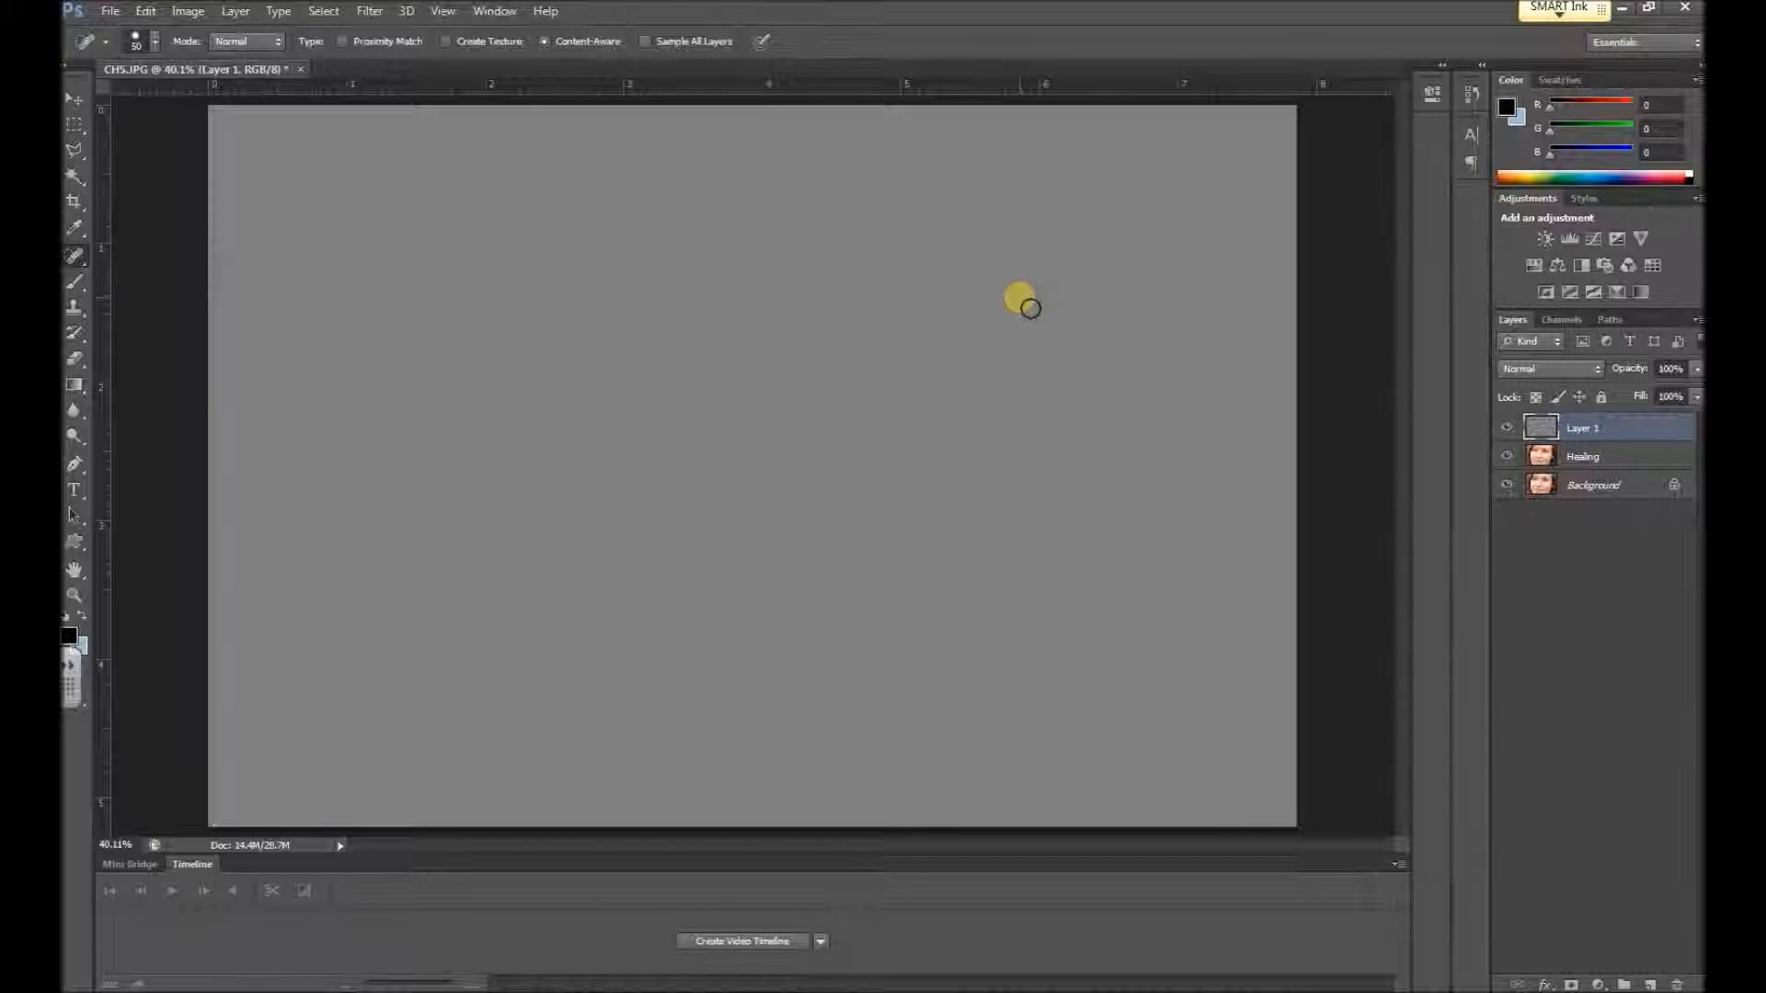
Change the gray layer's blending mode to Soft Light
left_click_drag(1540, 428, 1561, 499)
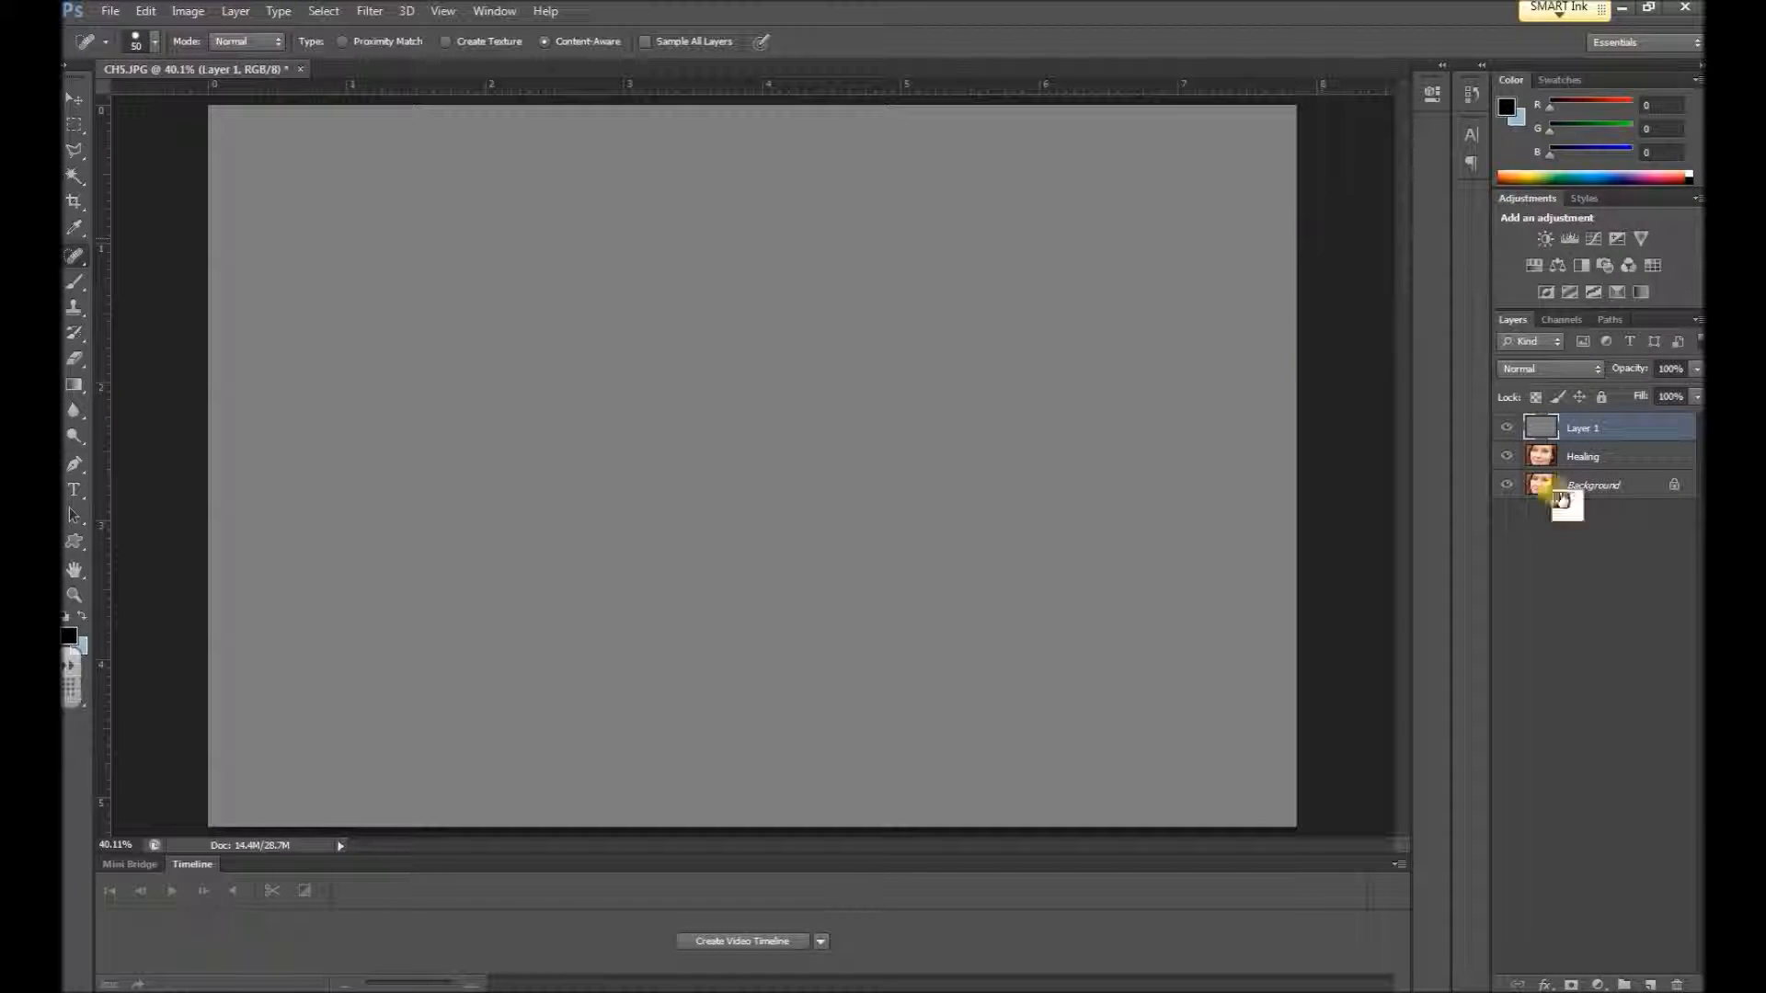
left_click(1595, 369)
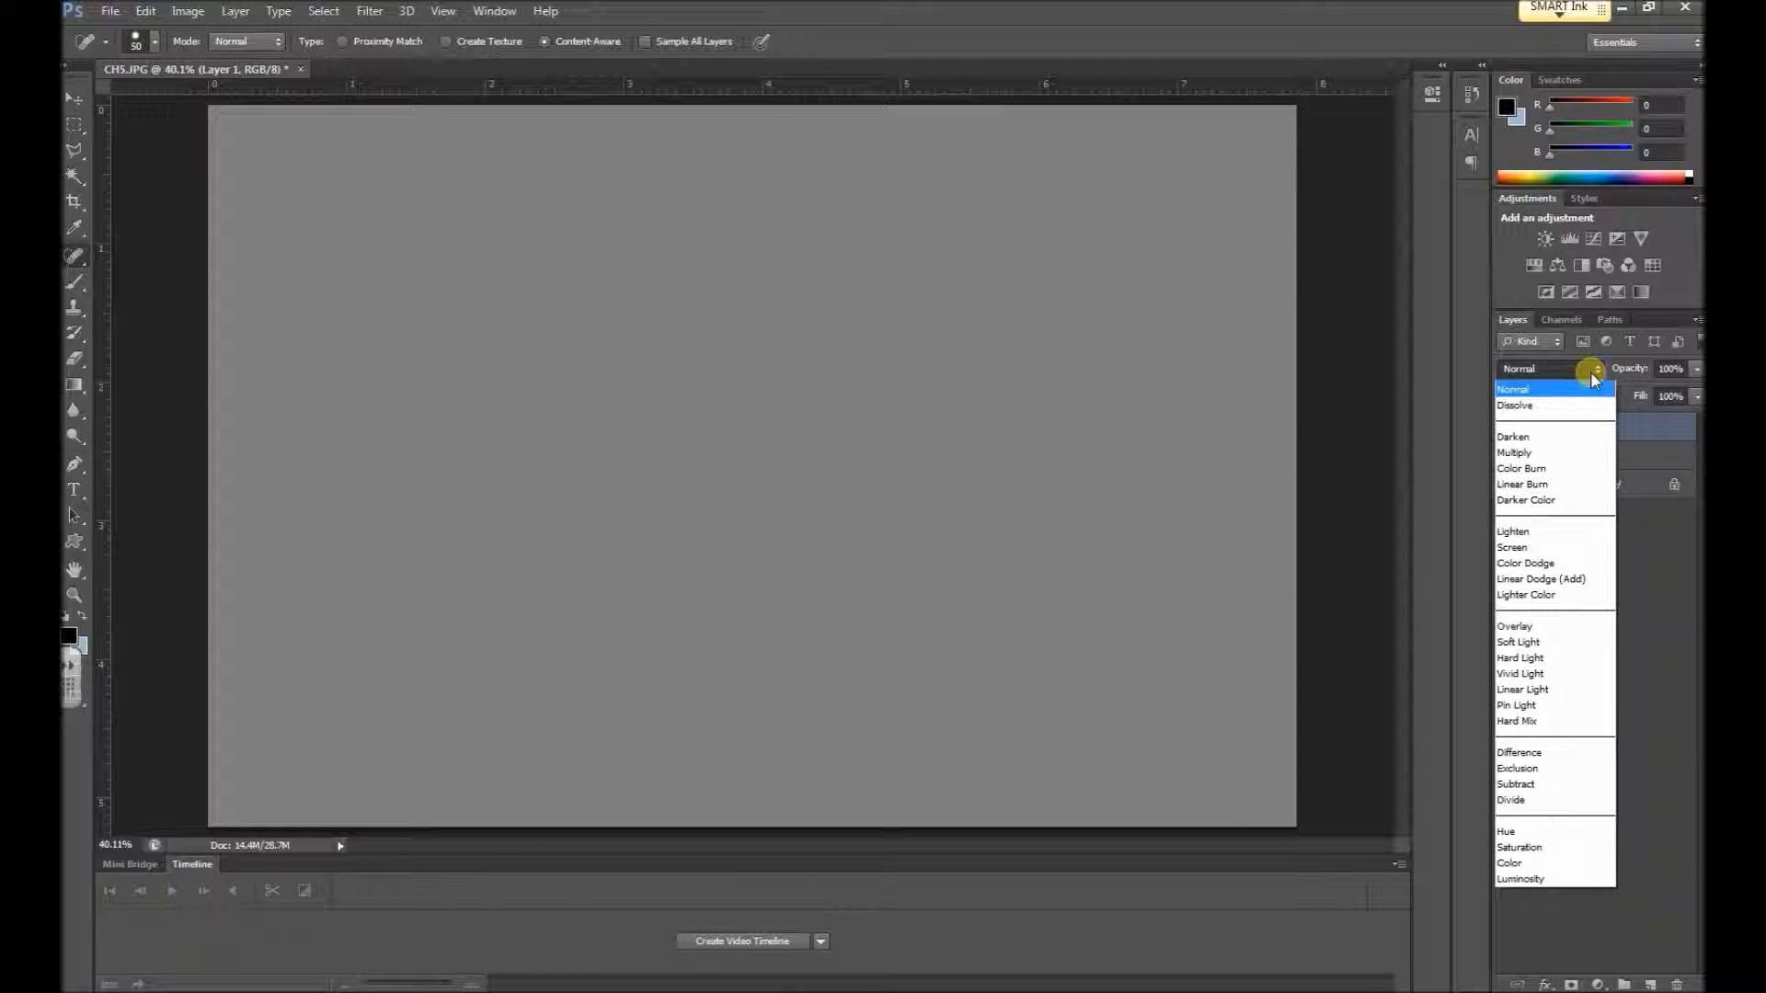
left_click(1530, 642)
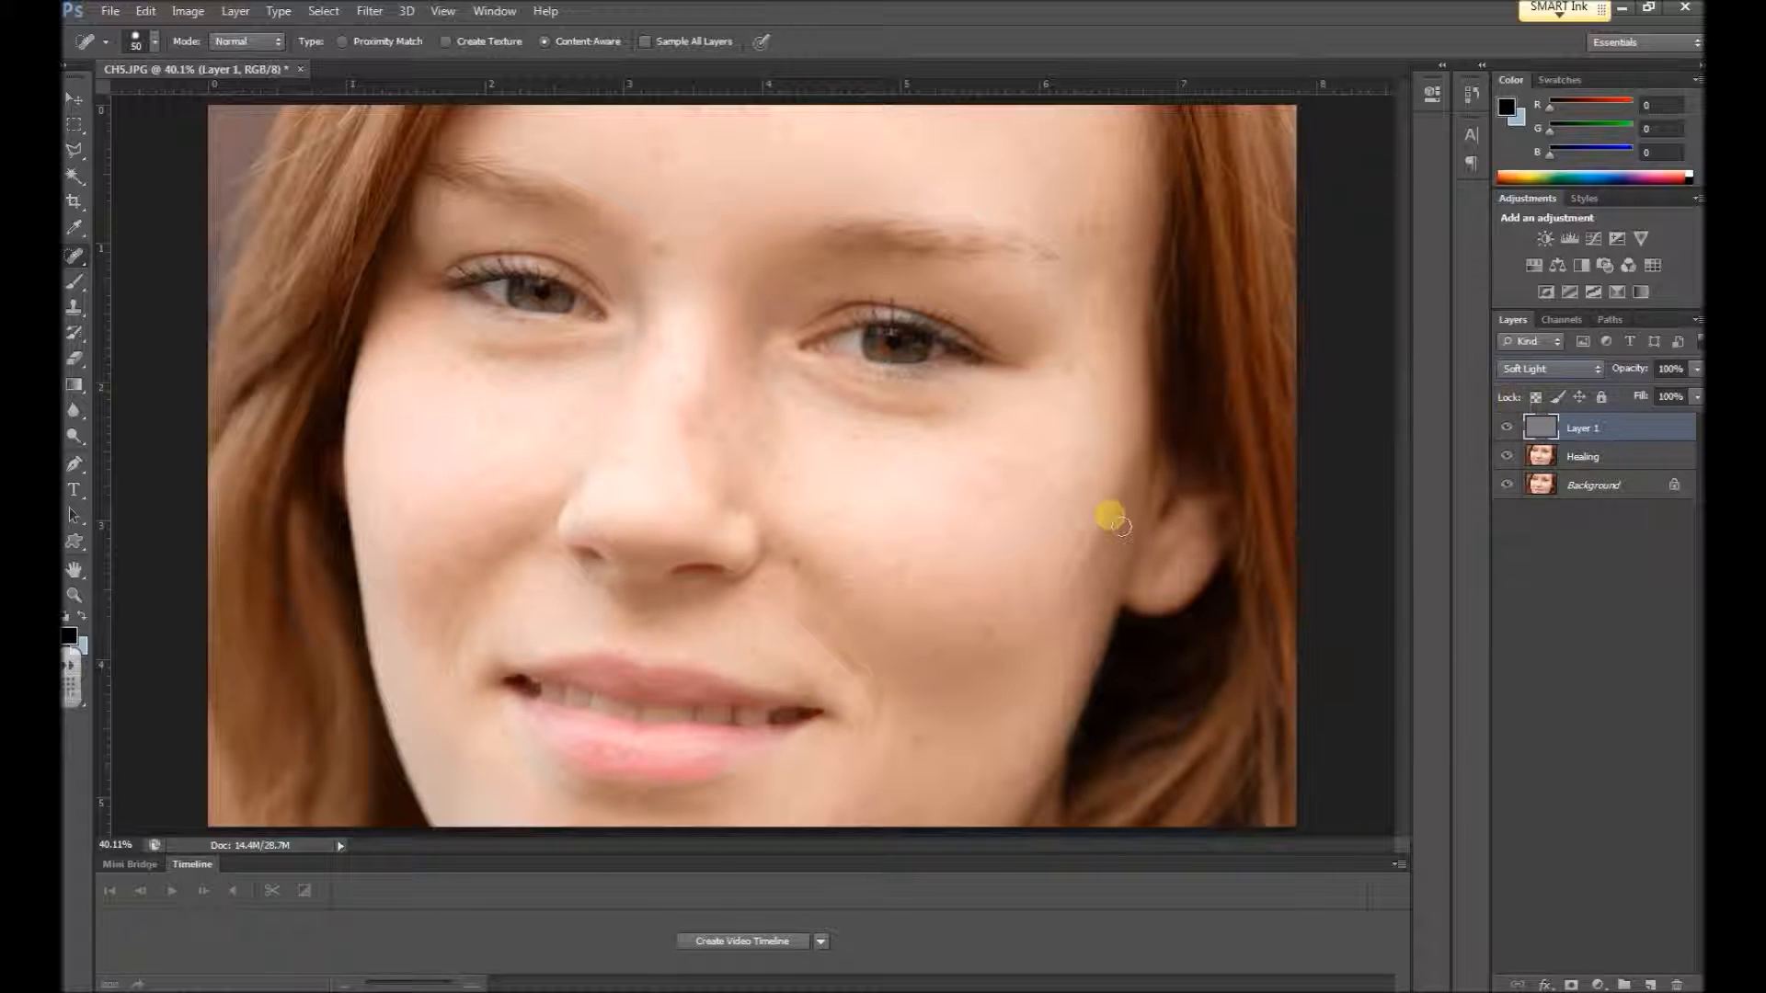
Consult the "MD 10 Dodge and Burn" instructions in Google Docs and set the Dodge tool's range to Highlights
left_click(75, 434)
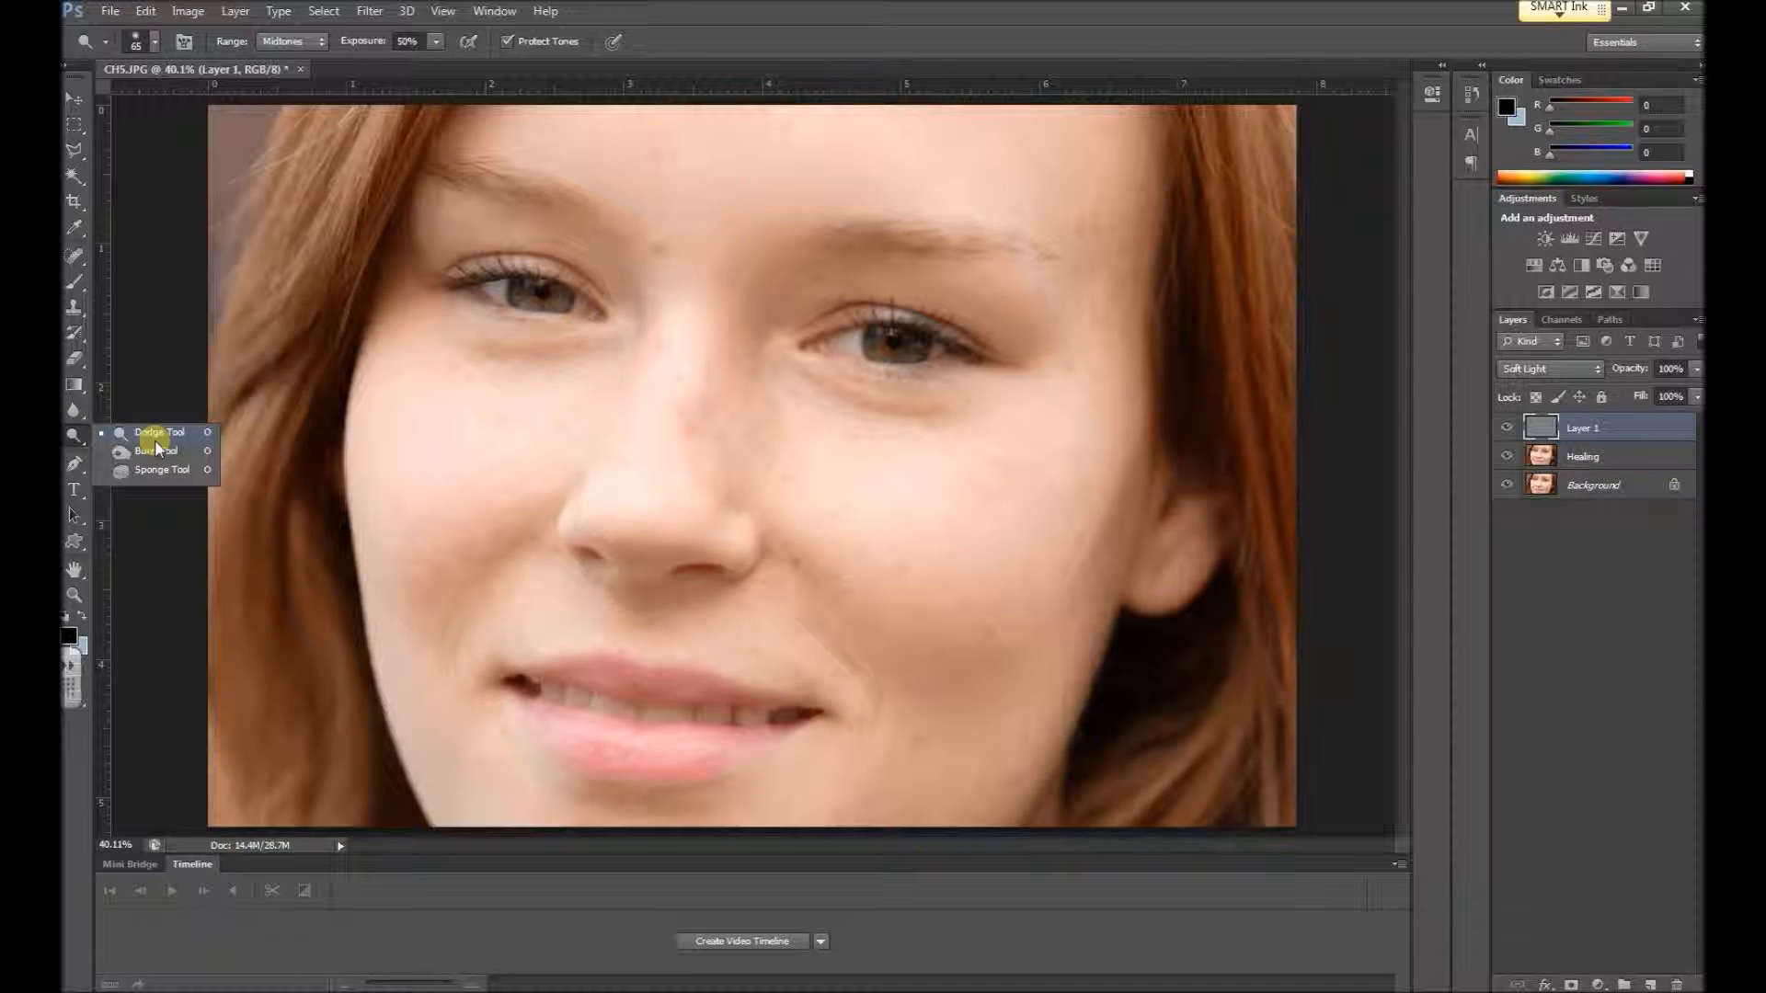
key("Escape")
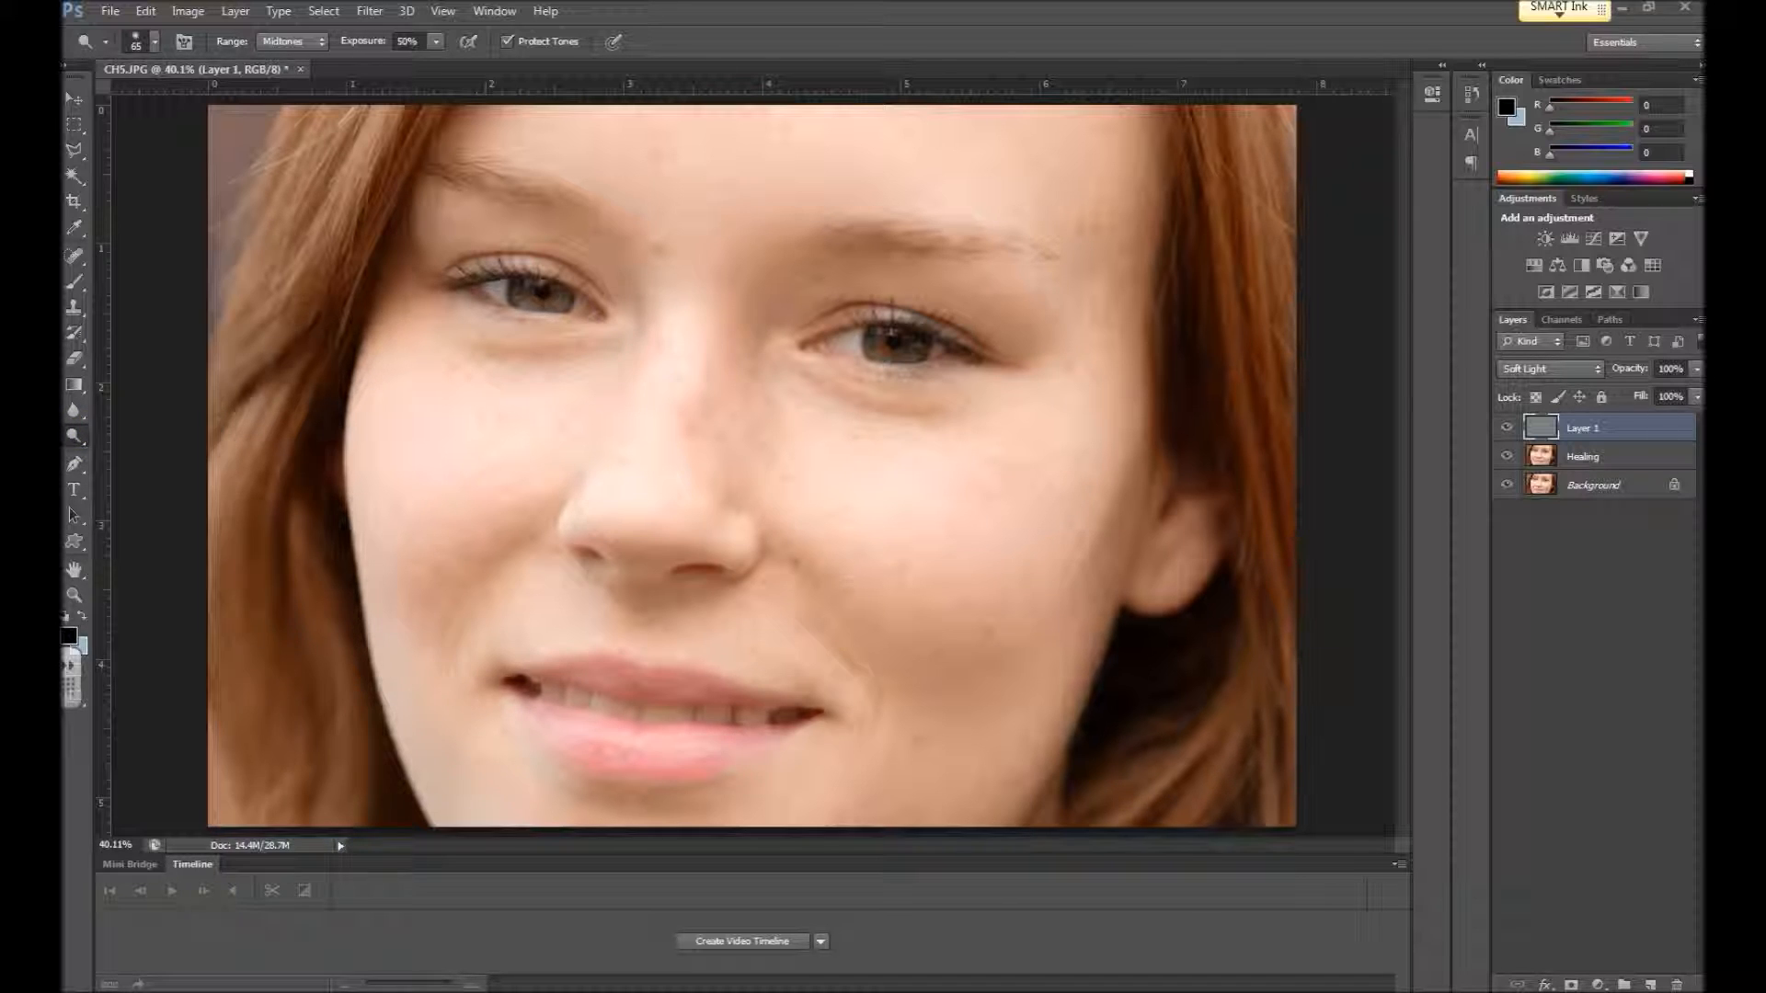
mouse_move(1446, 56)
left_mouse_down()
mouse_move(1133, 43)
mouse_move(1120, 11)
left_mouse_up()
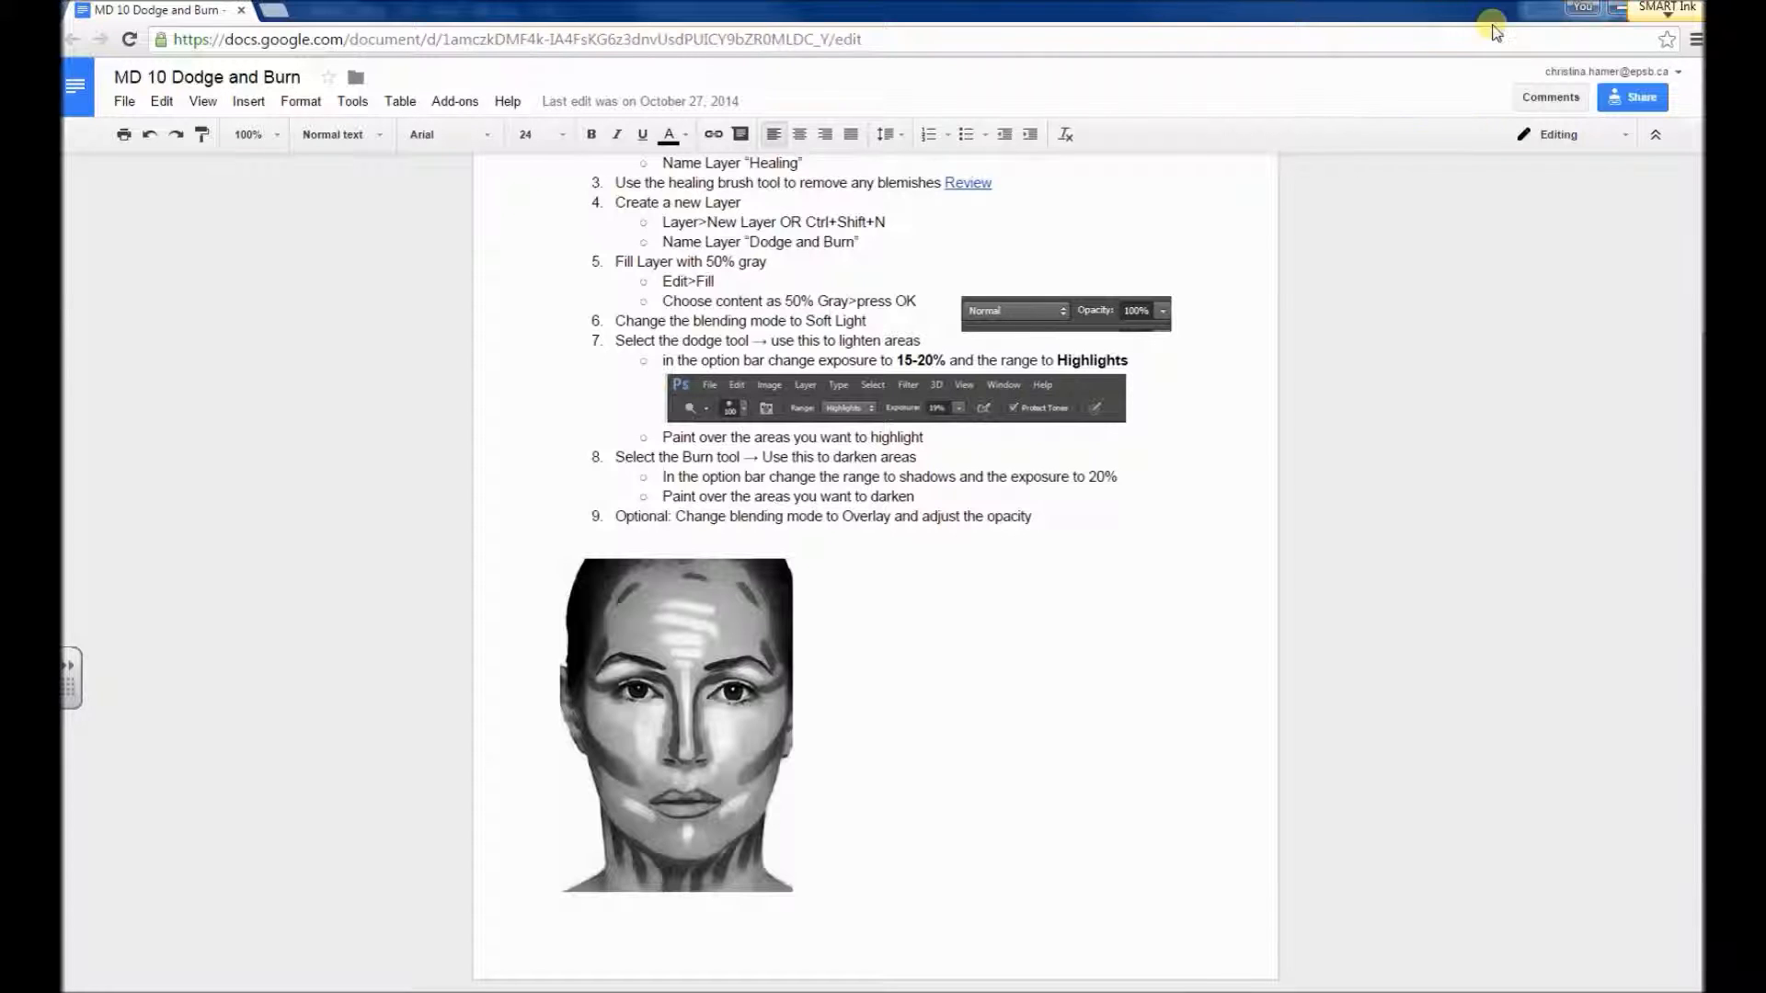
left_click(1616, 11)
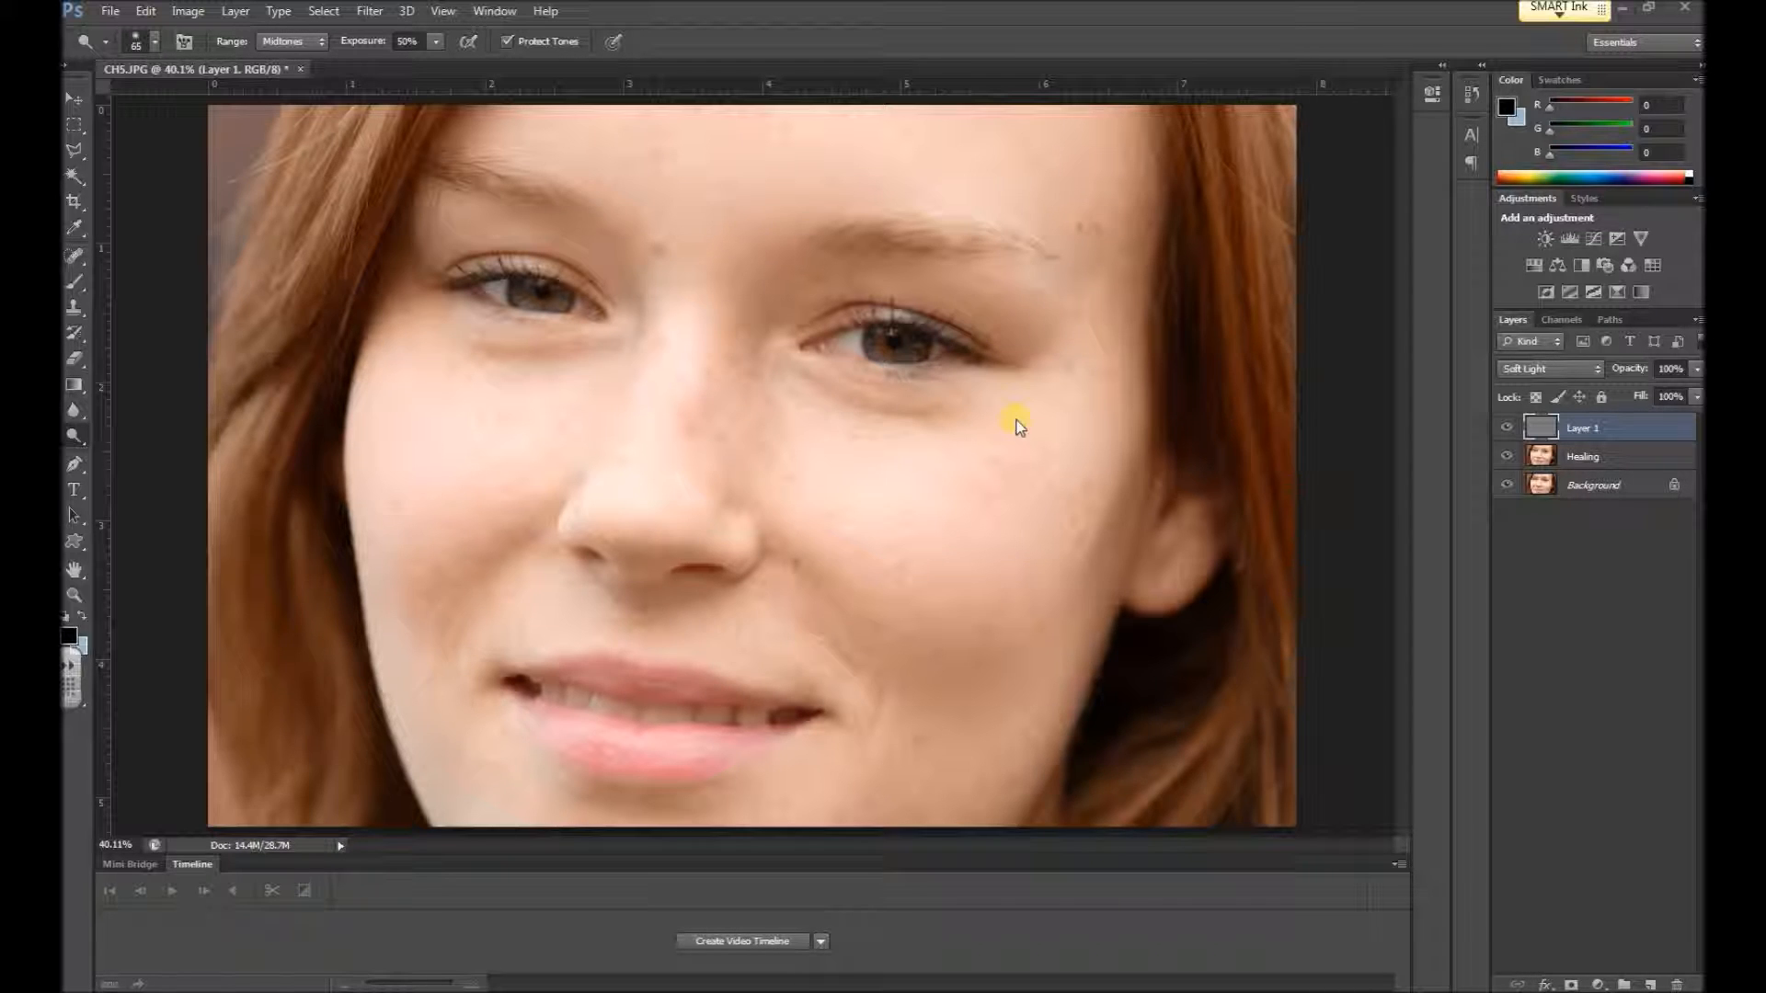
left_click(77, 434)
left_click(138, 426)
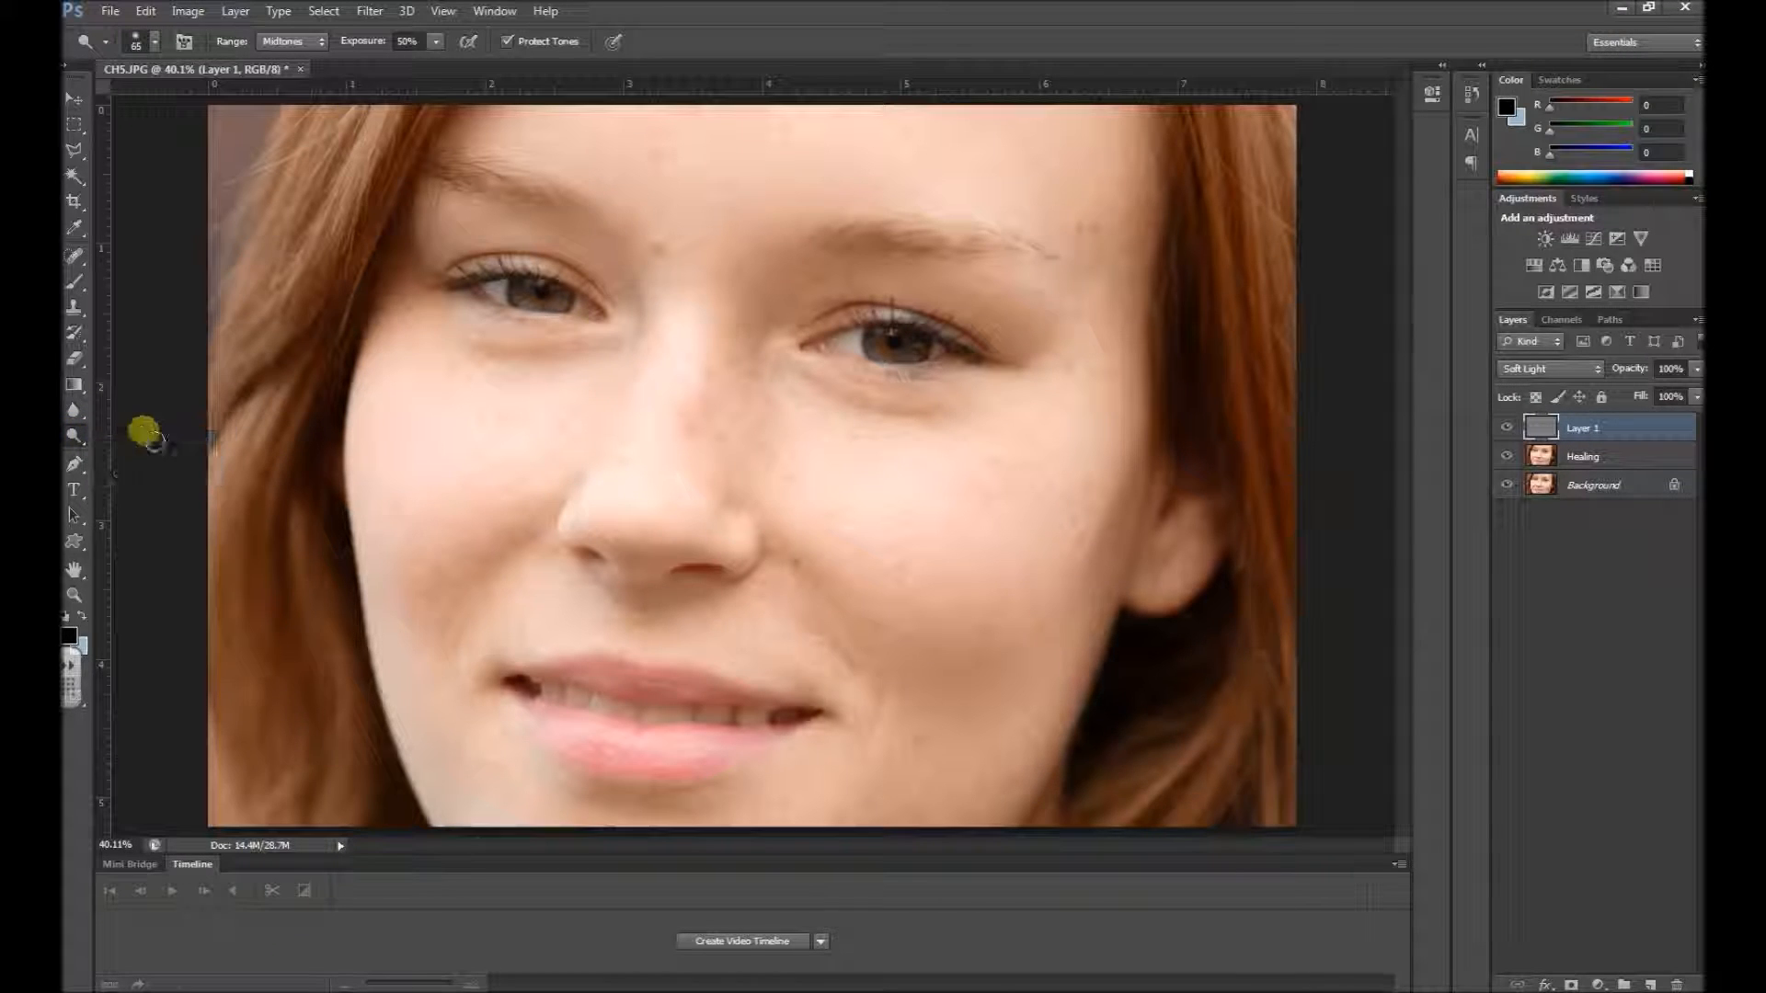
left_click(435, 41)
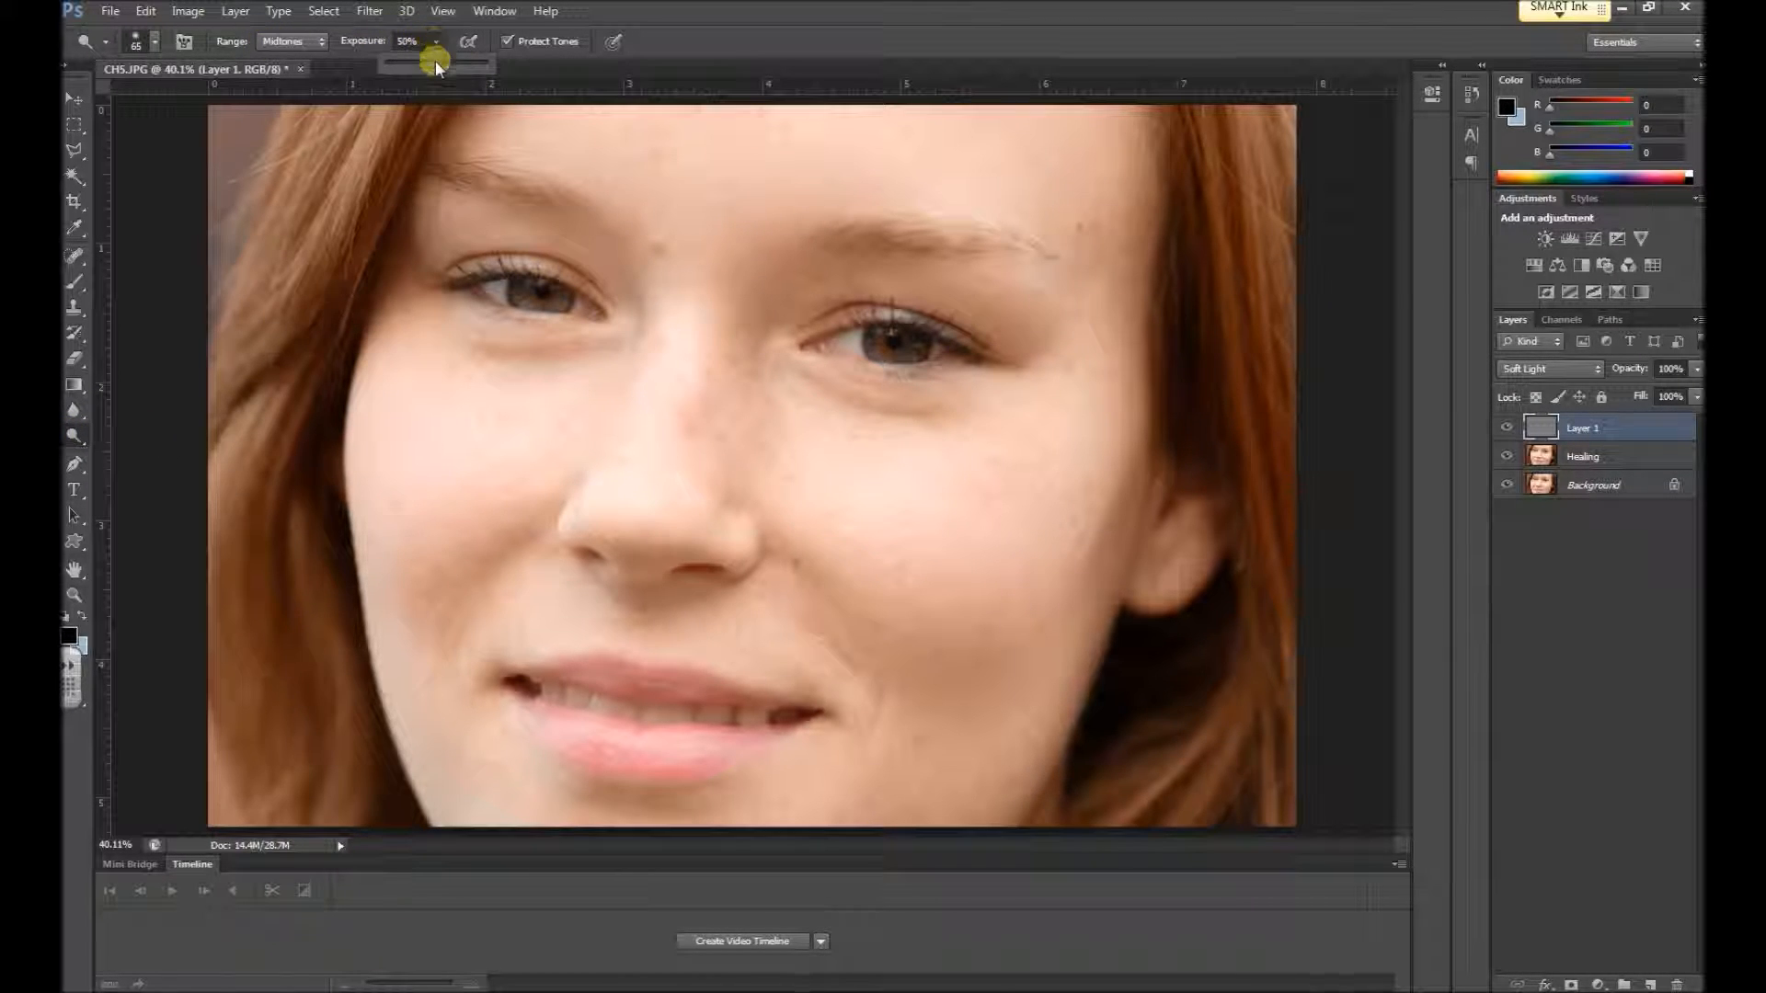
left_click(313, 42)
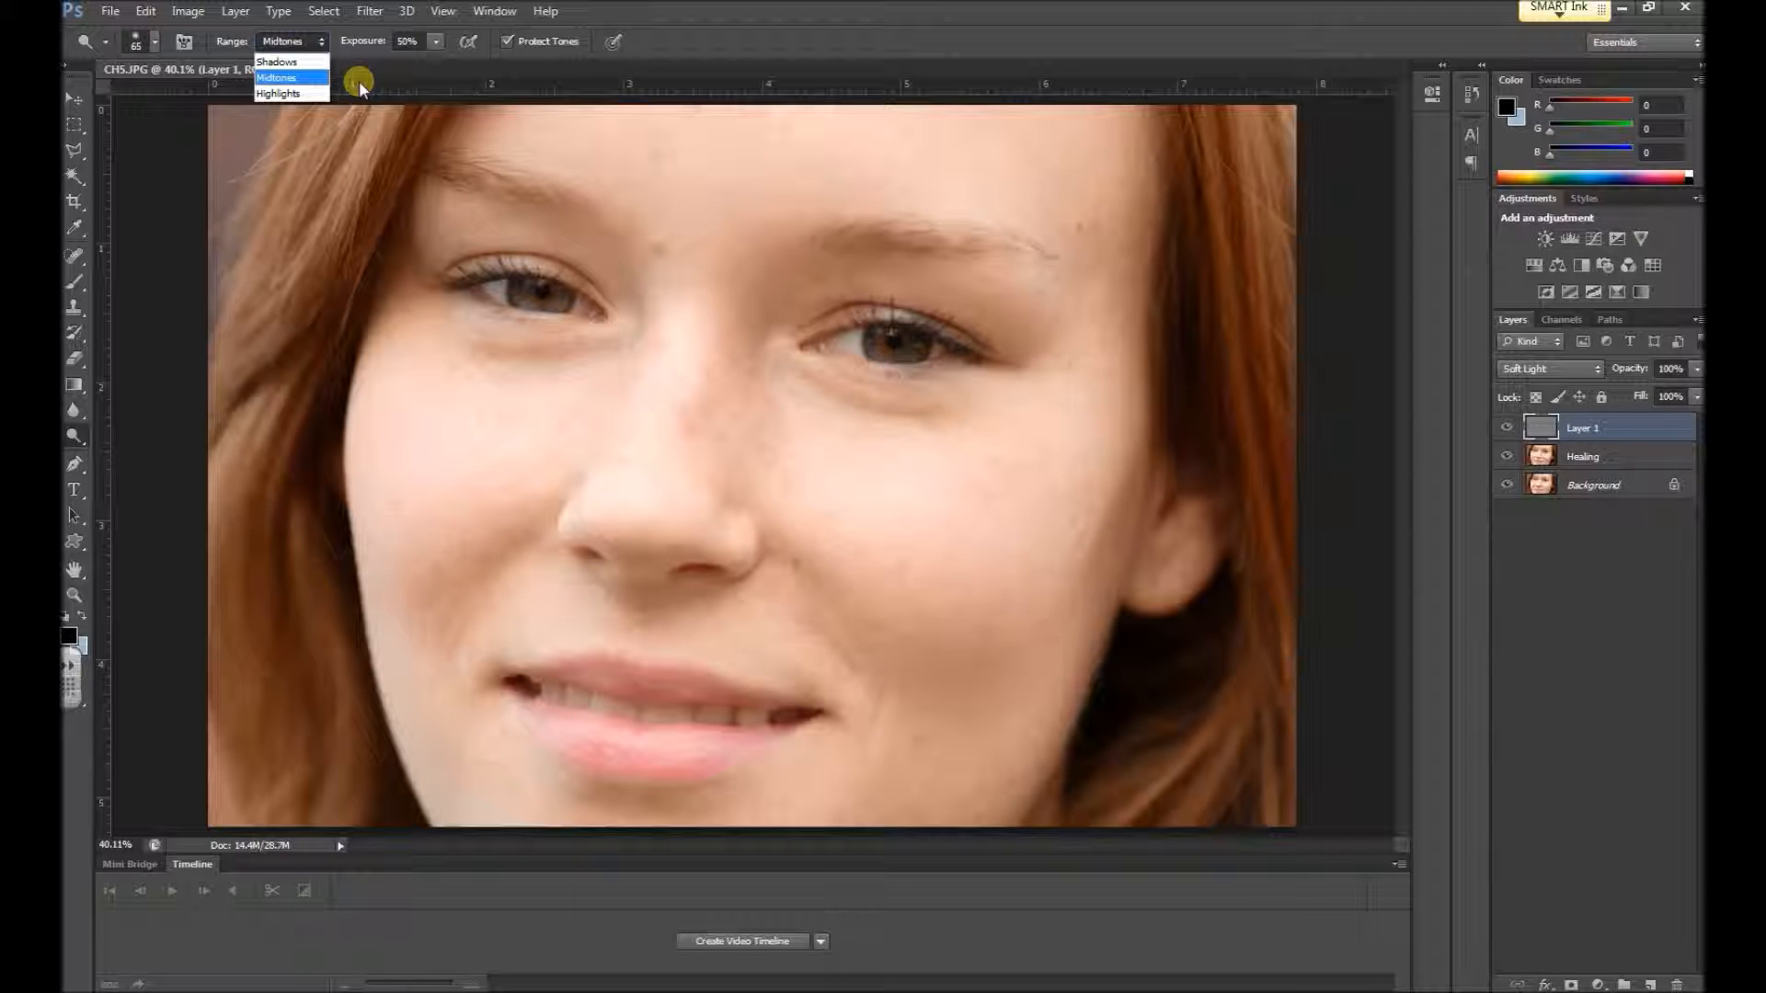
left_click(276, 93)
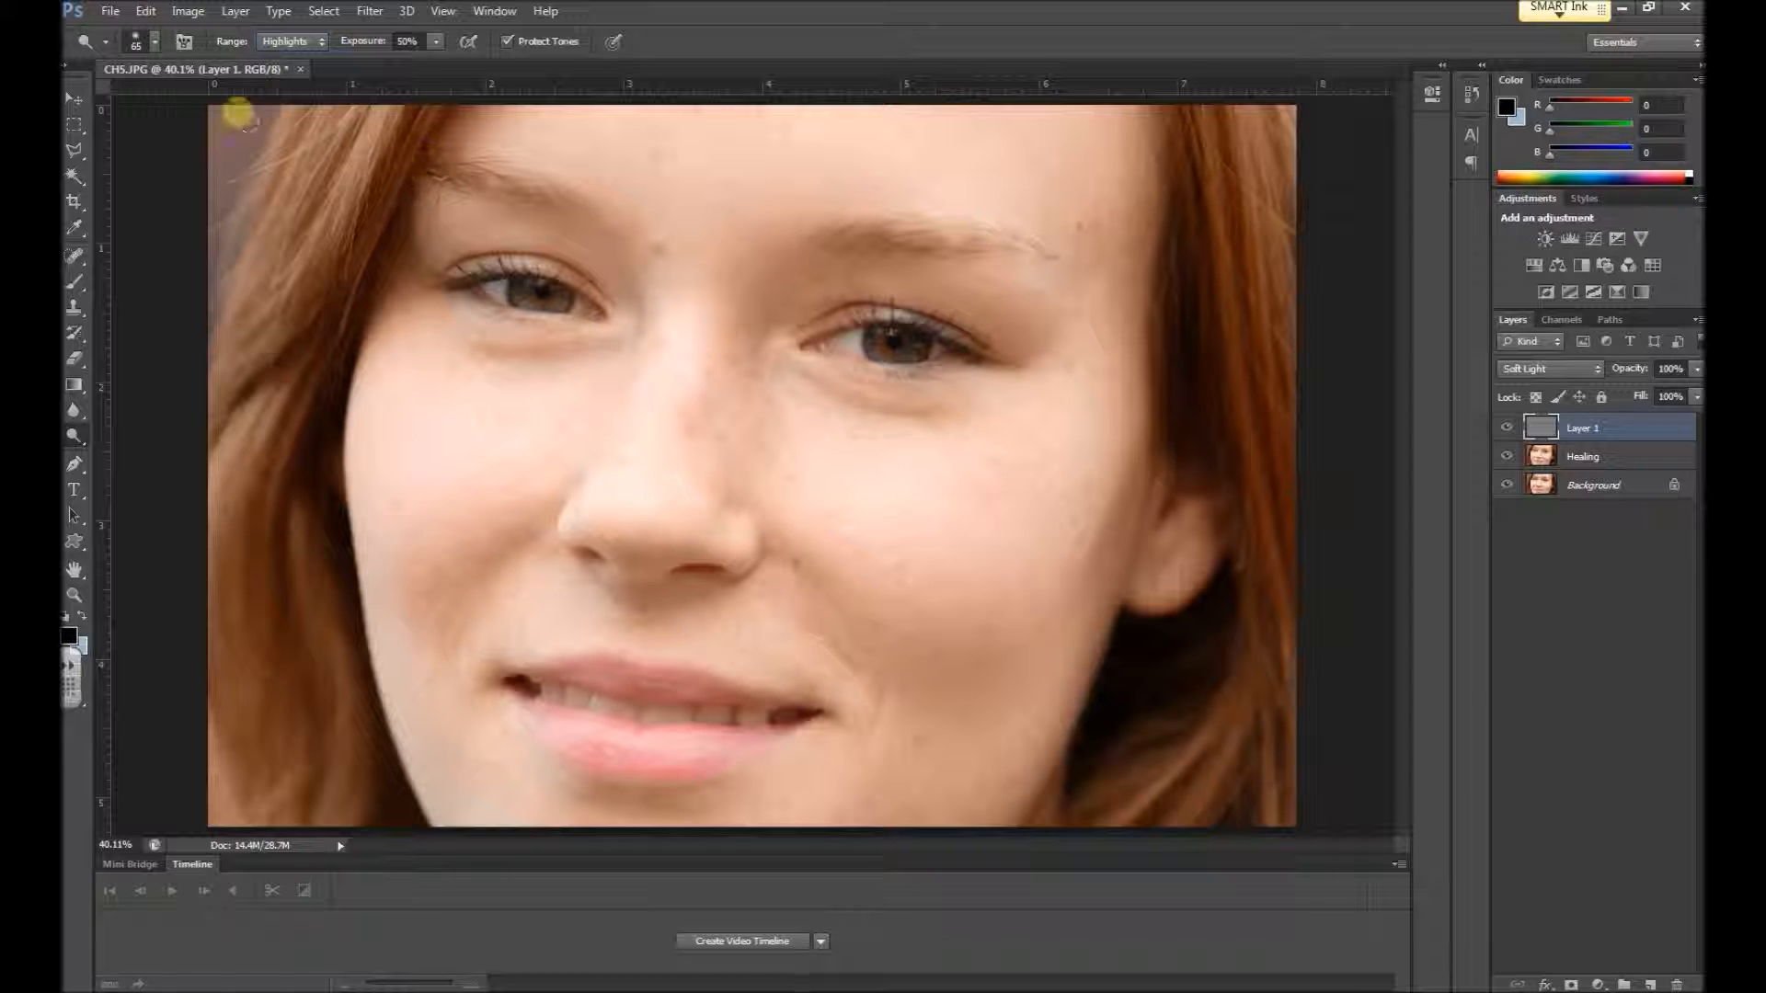
Lighten both cheeks below the eyes on the gray layer with the Dodge tool, enlarging the brush to 400
mouse_move(1009, 614)
left_mouse_down()
mouse_move(963, 616)
mouse_move(895, 571)
mouse_move(877, 515)
left_mouse_up()
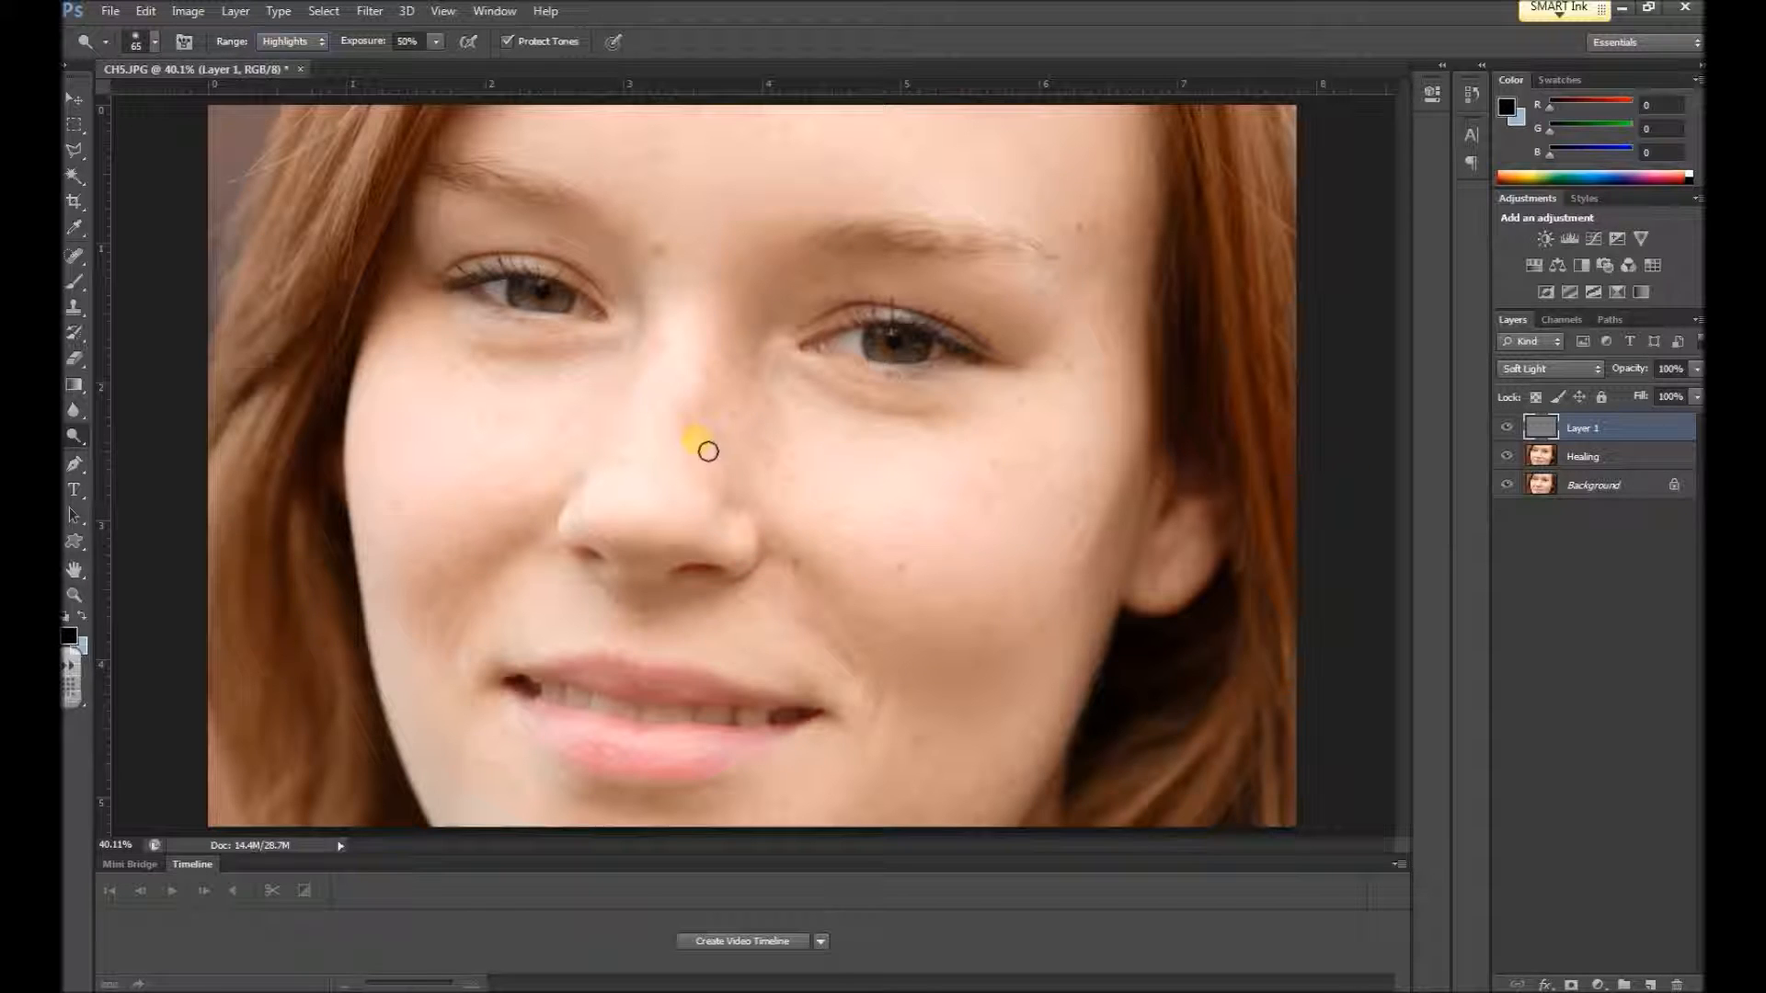
mouse_move(807, 453)
left_mouse_down()
mouse_move(828, 441)
mouse_move(929, 506)
left_mouse_up()
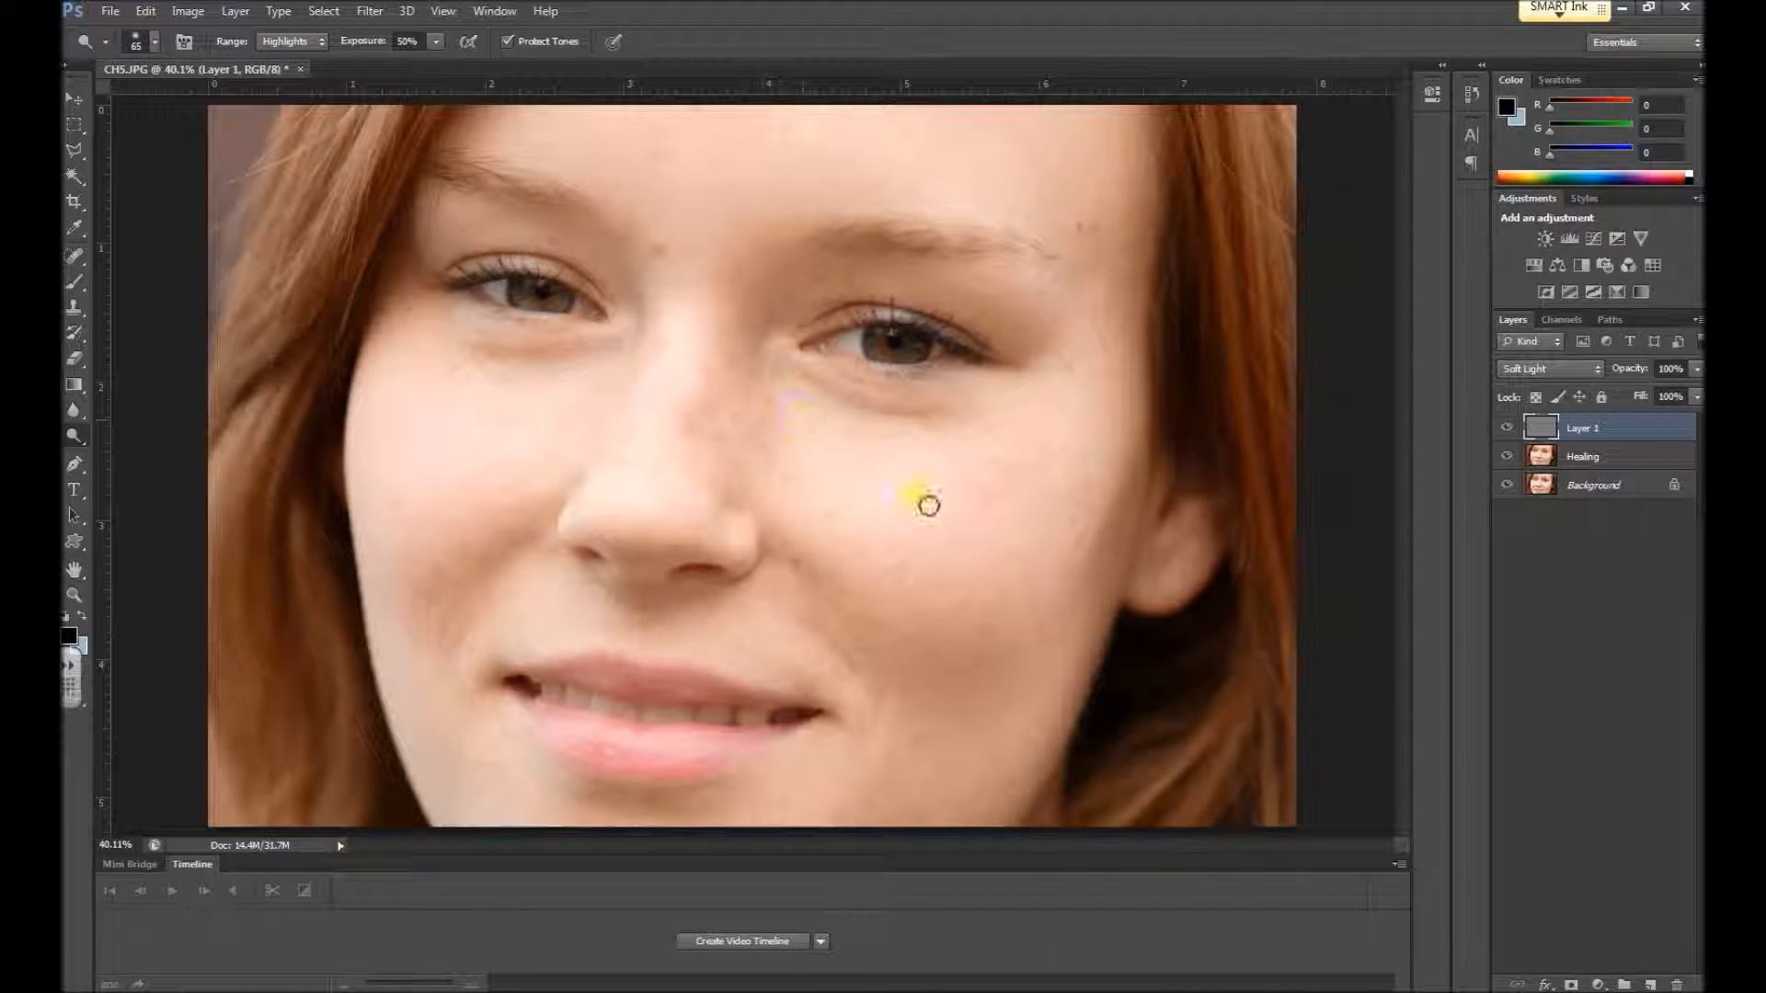
left_click_drag(832, 468, 865, 470)
key("bracketright")
key("bracketright")
key("bracketright")
key("bracketright")
key("bracketright")
key("bracketright")
key("bracketright")
key("bracketright")
key("bracketright")
key("bracketright")
key("bracketright")
key("bracketright")
key("bracketright")
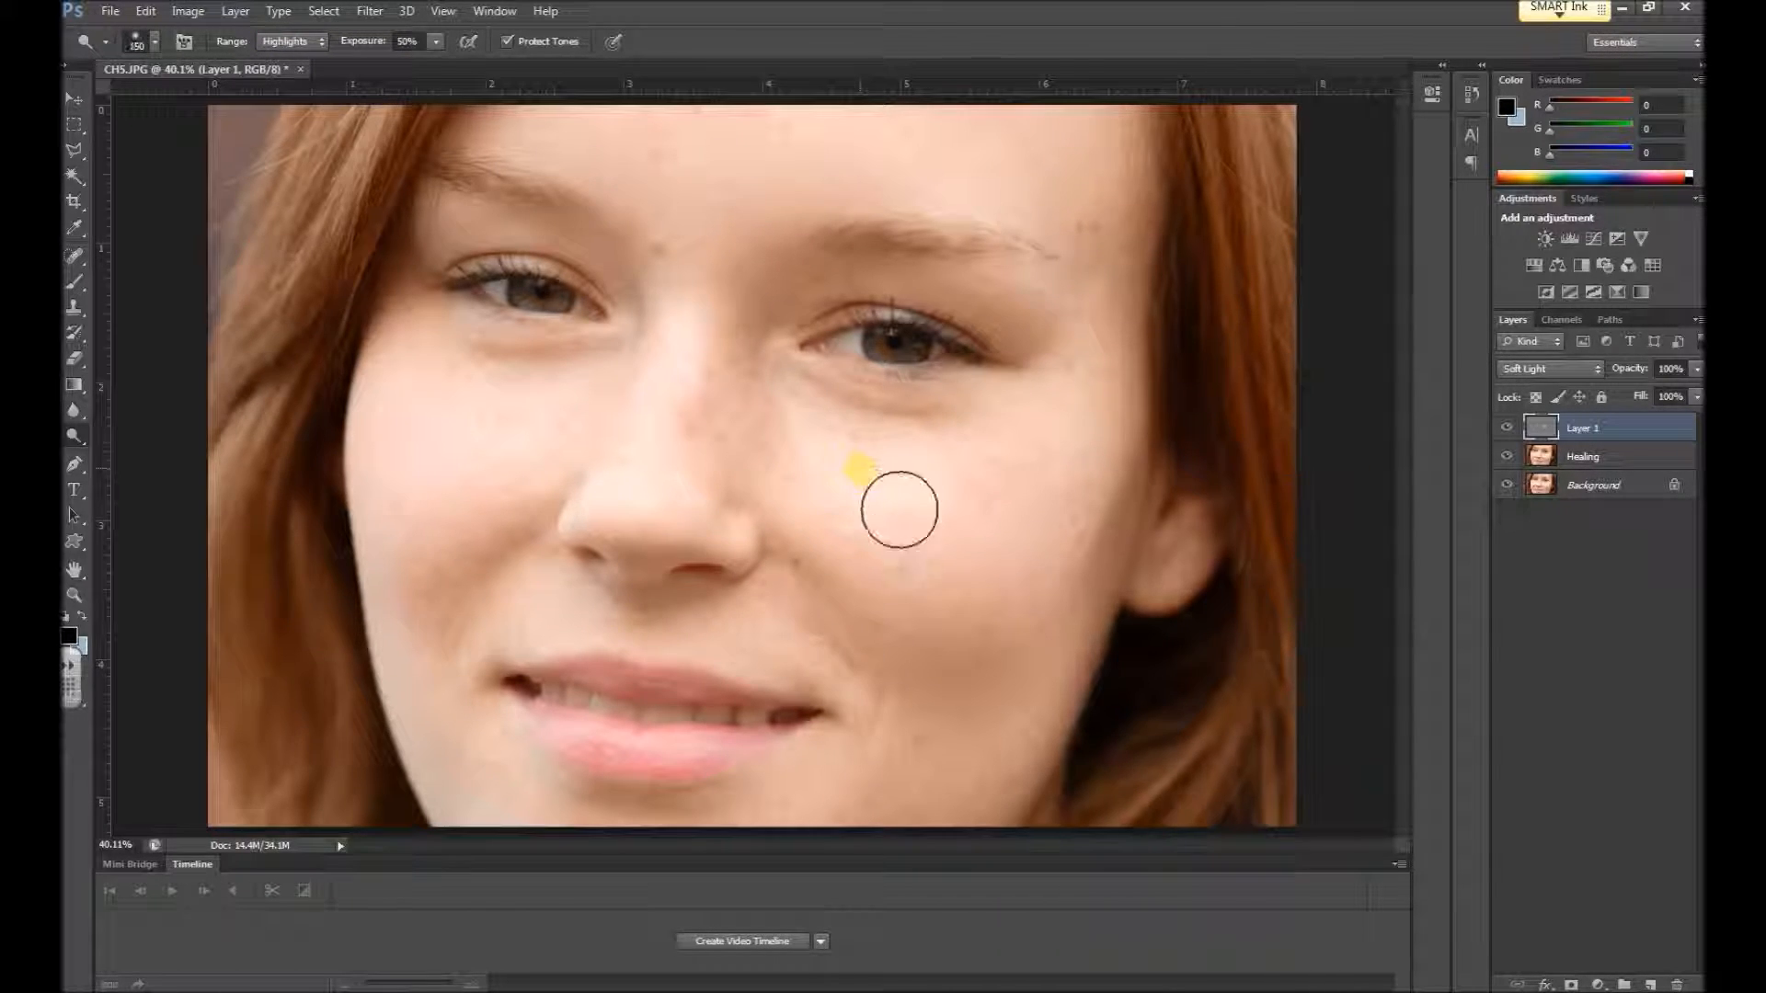
key("bracketleft")
key("bracketleft")
key("bracketleft")
key("bracketleft")
mouse_move(885, 521)
left_mouse_down()
mouse_move(1087, 519)
mouse_move(906, 544)
mouse_move(1051, 571)
mouse_move(1118, 543)
mouse_move(1114, 568)
mouse_move(882, 473)
mouse_move(891, 543)
mouse_move(1009, 677)
mouse_move(563, 459)
mouse_move(500, 492)
mouse_move(566, 478)
mouse_move(443, 549)
mouse_move(467, 392)
mouse_move(500, 578)
mouse_move(603, 491)
mouse_move(533, 506)
mouse_move(547, 502)
mouse_move(495, 661)
mouse_move(487, 548)
mouse_move(879, 602)
mouse_move(681, 864)
mouse_move(534, 873)
mouse_move(496, 653)
mouse_move(547, 501)
mouse_move(476, 550)
mouse_move(671, 393)
mouse_move(726, 519)
mouse_move(741, 493)
mouse_move(895, 536)
mouse_move(1189, 556)
mouse_move(1003, 583)
mouse_move(916, 551)
mouse_move(912, 520)
mouse_move(1098, 475)
mouse_move(1039, 521)
mouse_move(816, 475)
mouse_move(1057, 656)
mouse_move(1381, 599)
left_mouse_up()
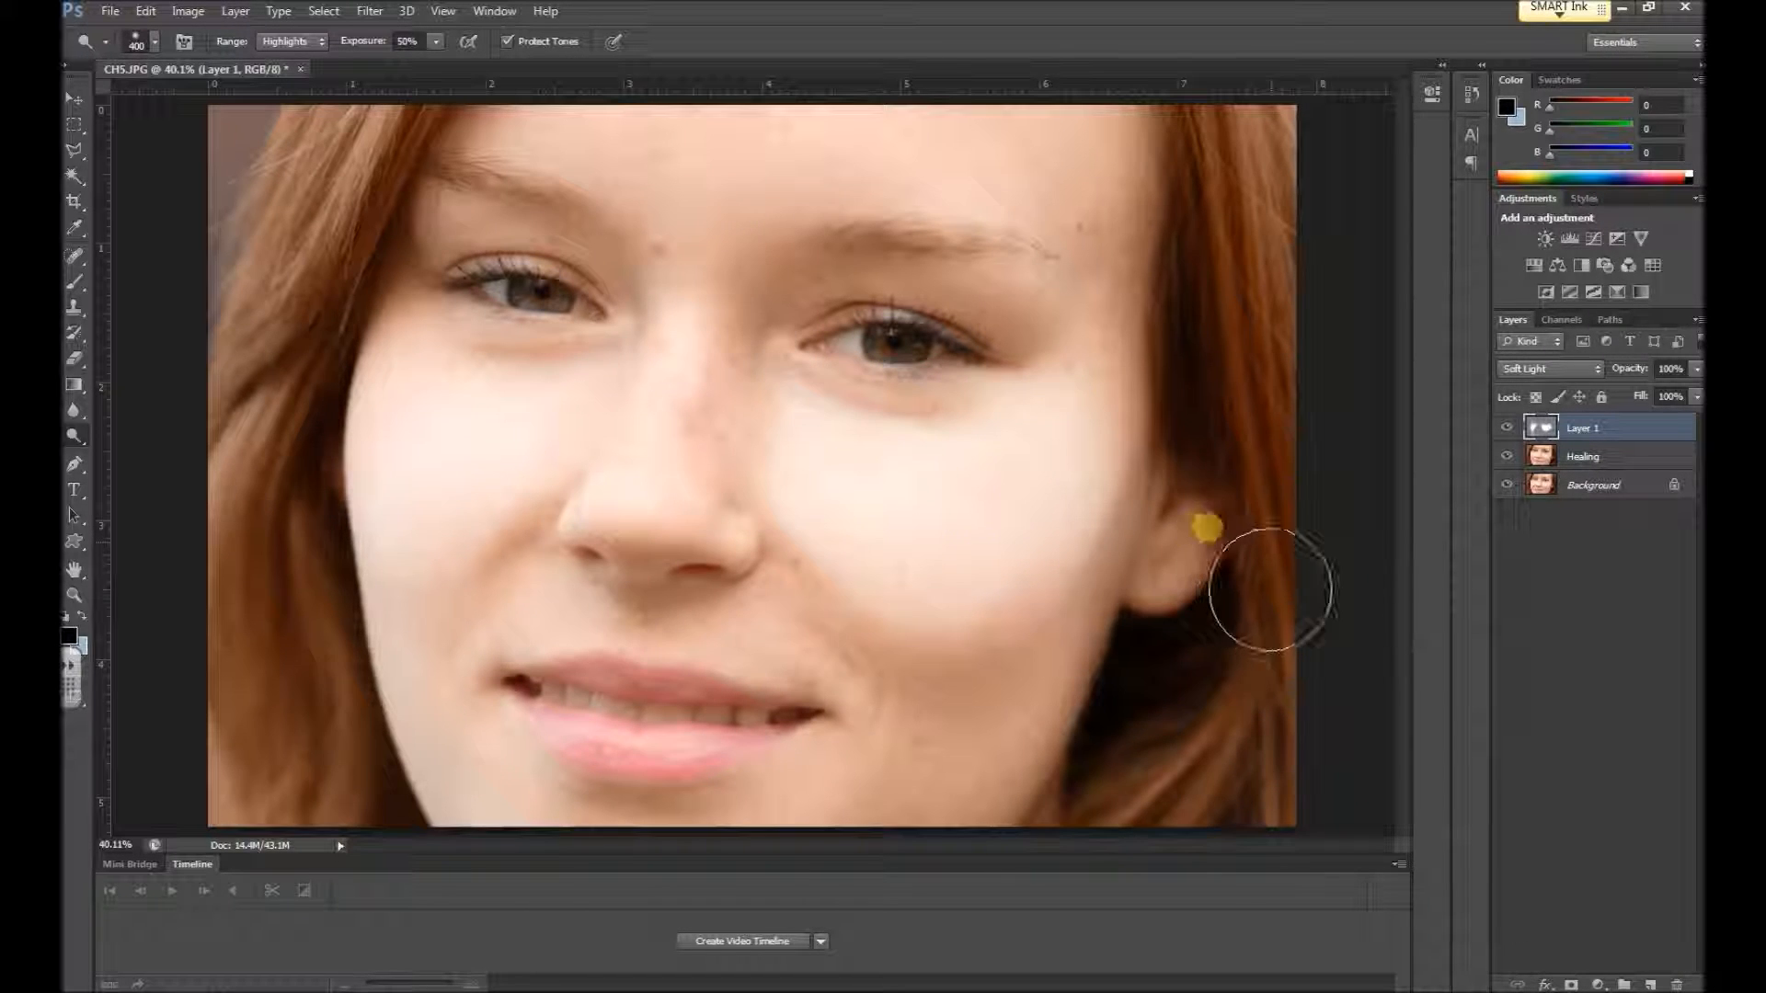
Step back through the last dodge strokes and repaint a softer highlight on the cheek nearest the visible ear
key("ctrl+z")
key("ctrl+z")
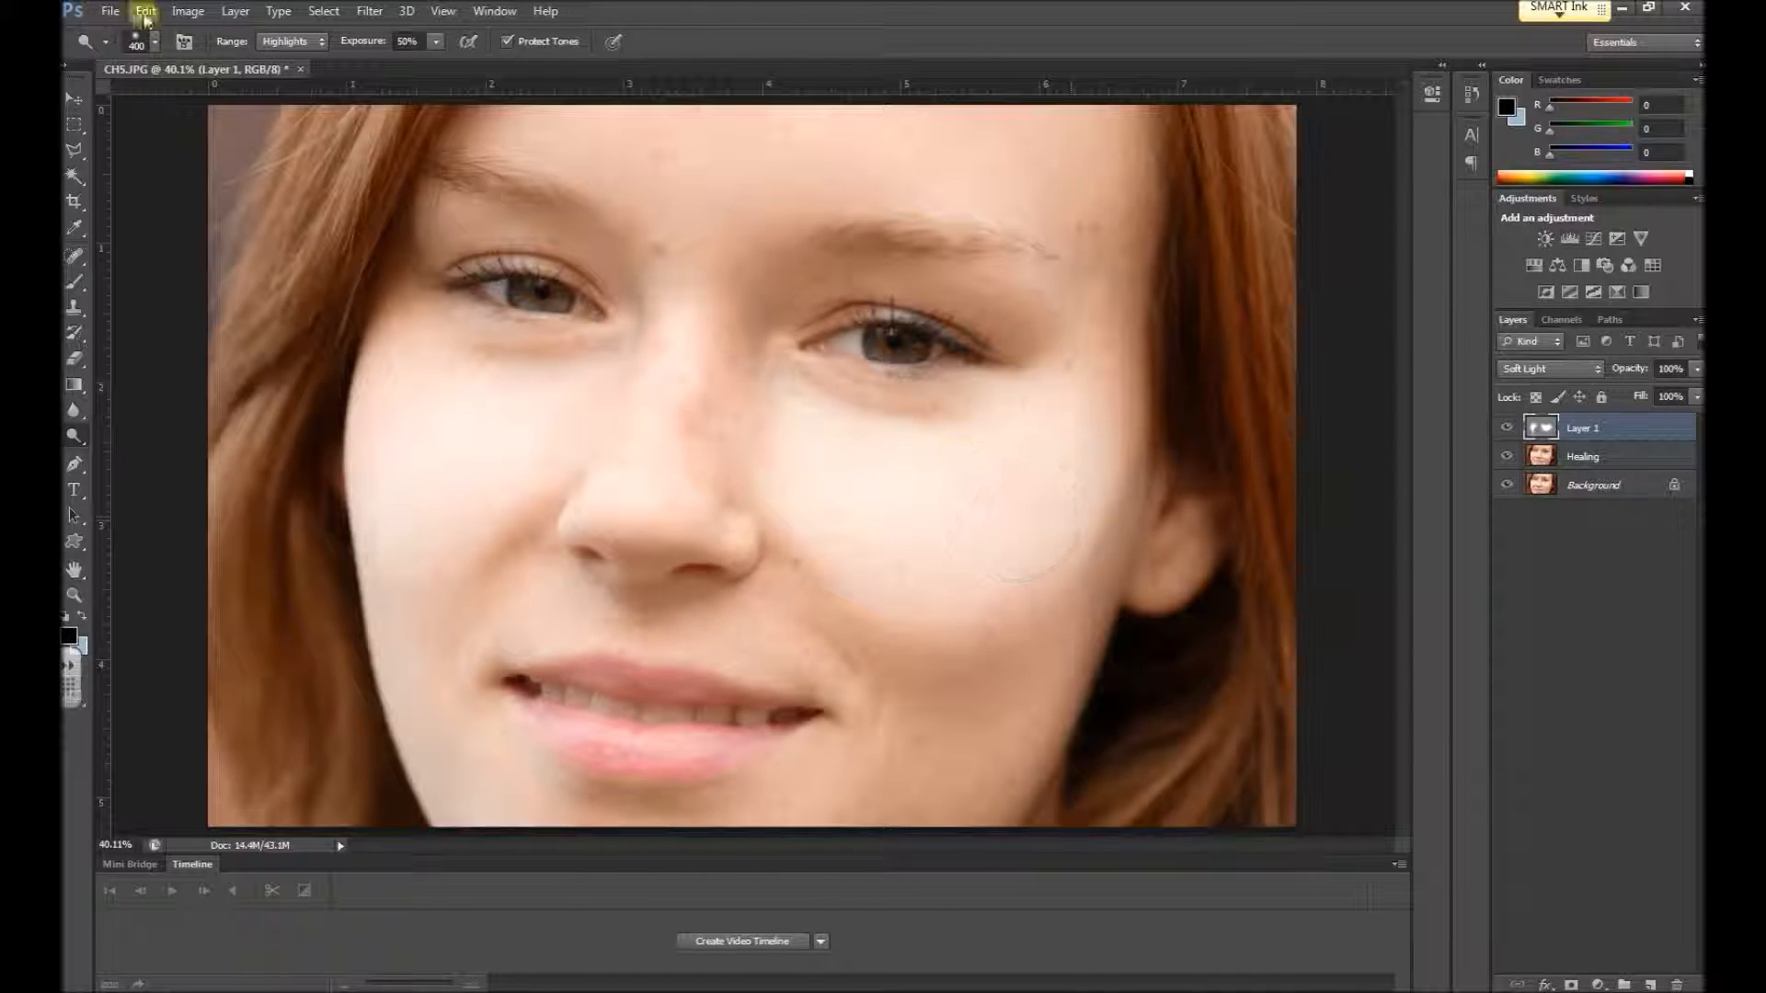
left_click(147, 11)
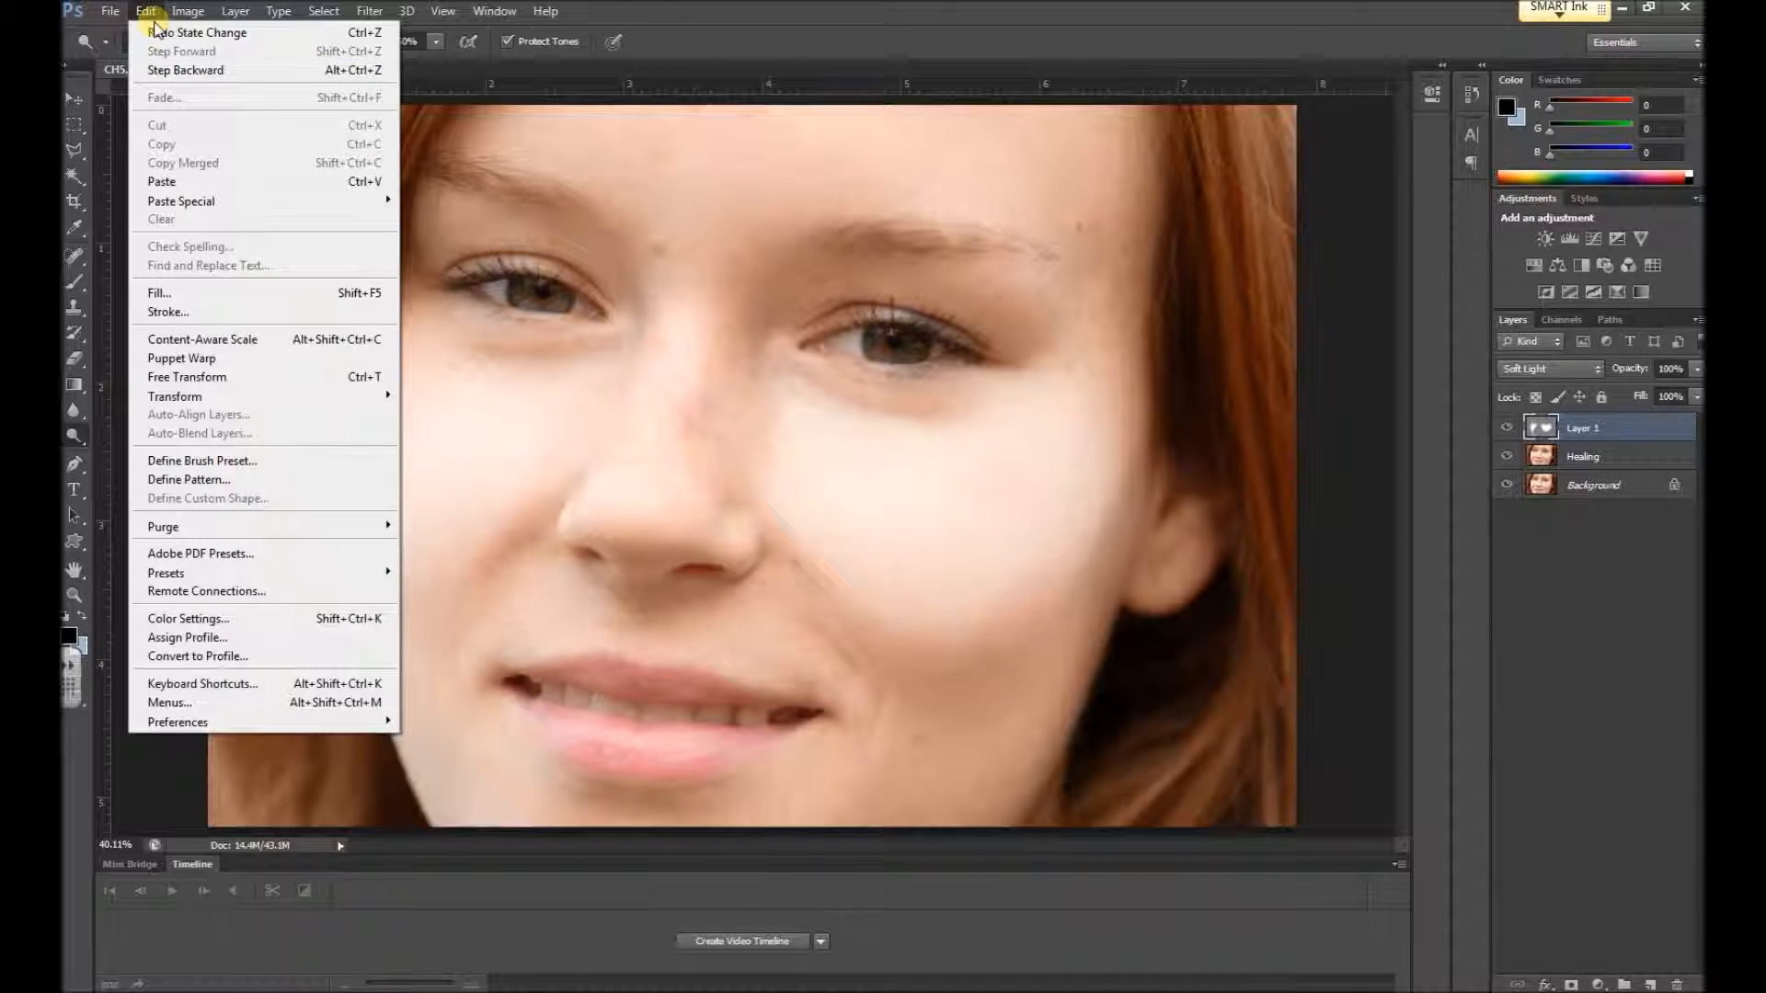
left_click(185, 70)
key("ctrl+alt+z")
key("ctrl+alt+z")
key("ctrl+alt+z")
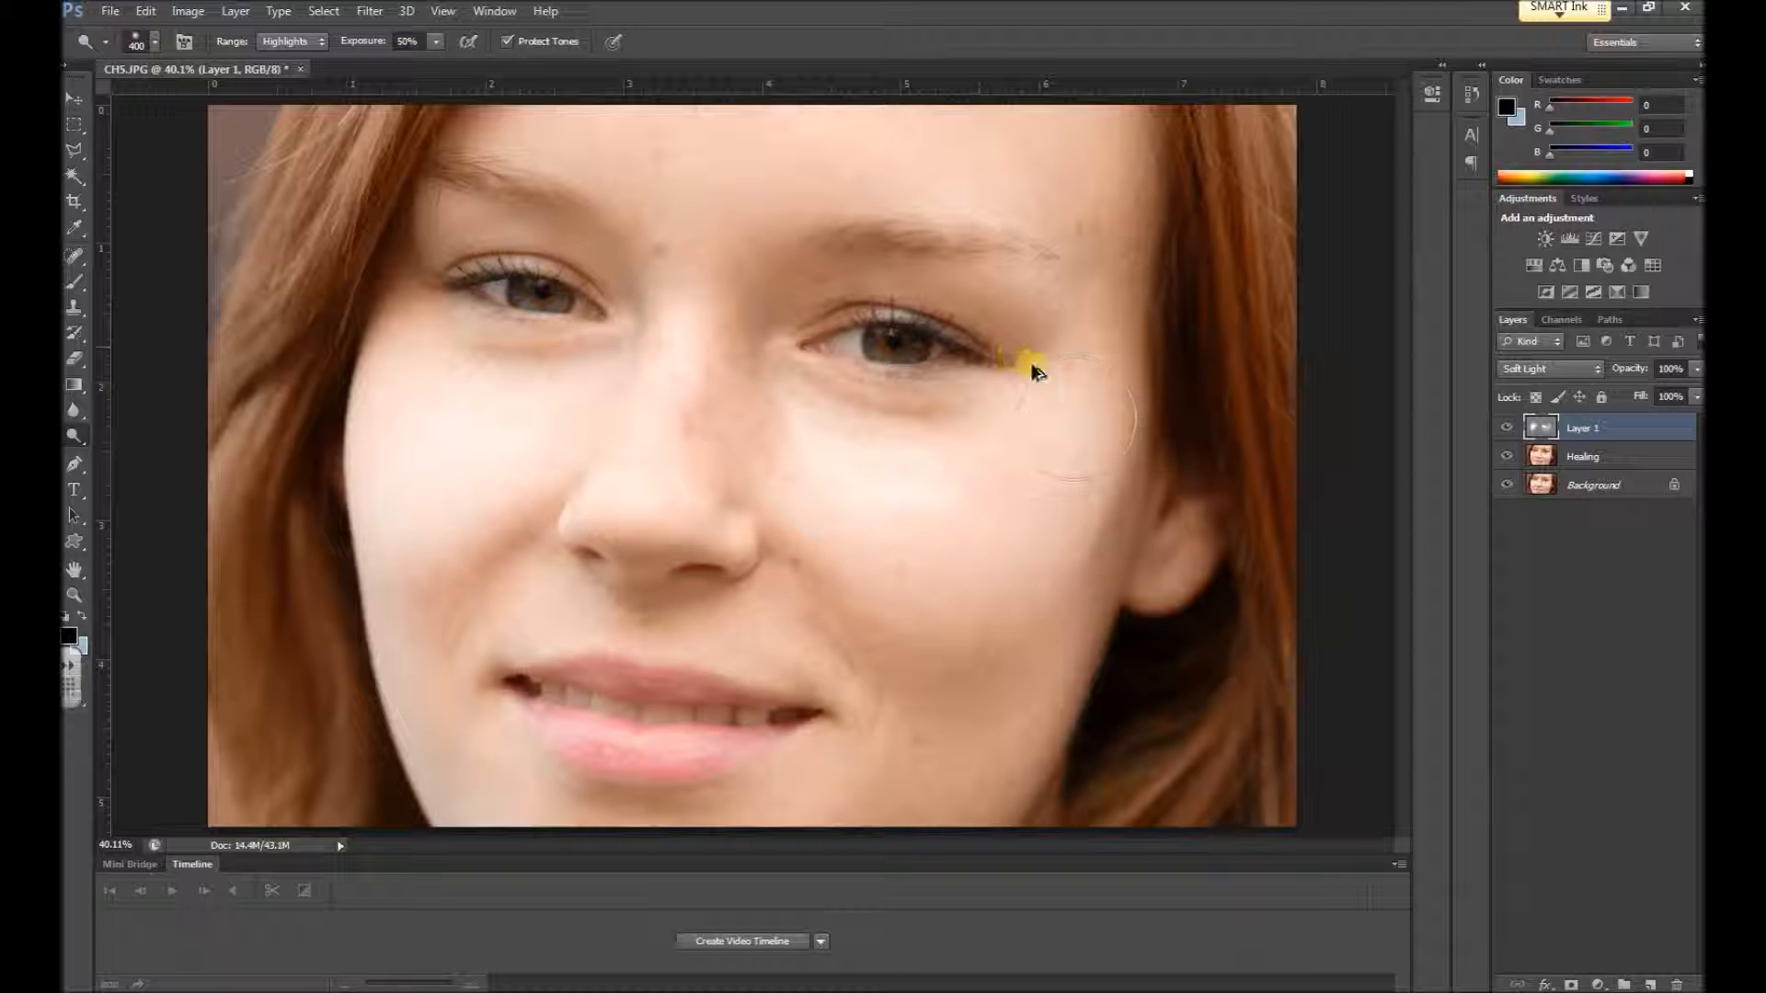
key("ctrl+alt+z")
mouse_move(1060, 524)
left_mouse_down()
mouse_move(1083, 550)
mouse_move(907, 545)
mouse_move(1151, 490)
left_mouse_up()
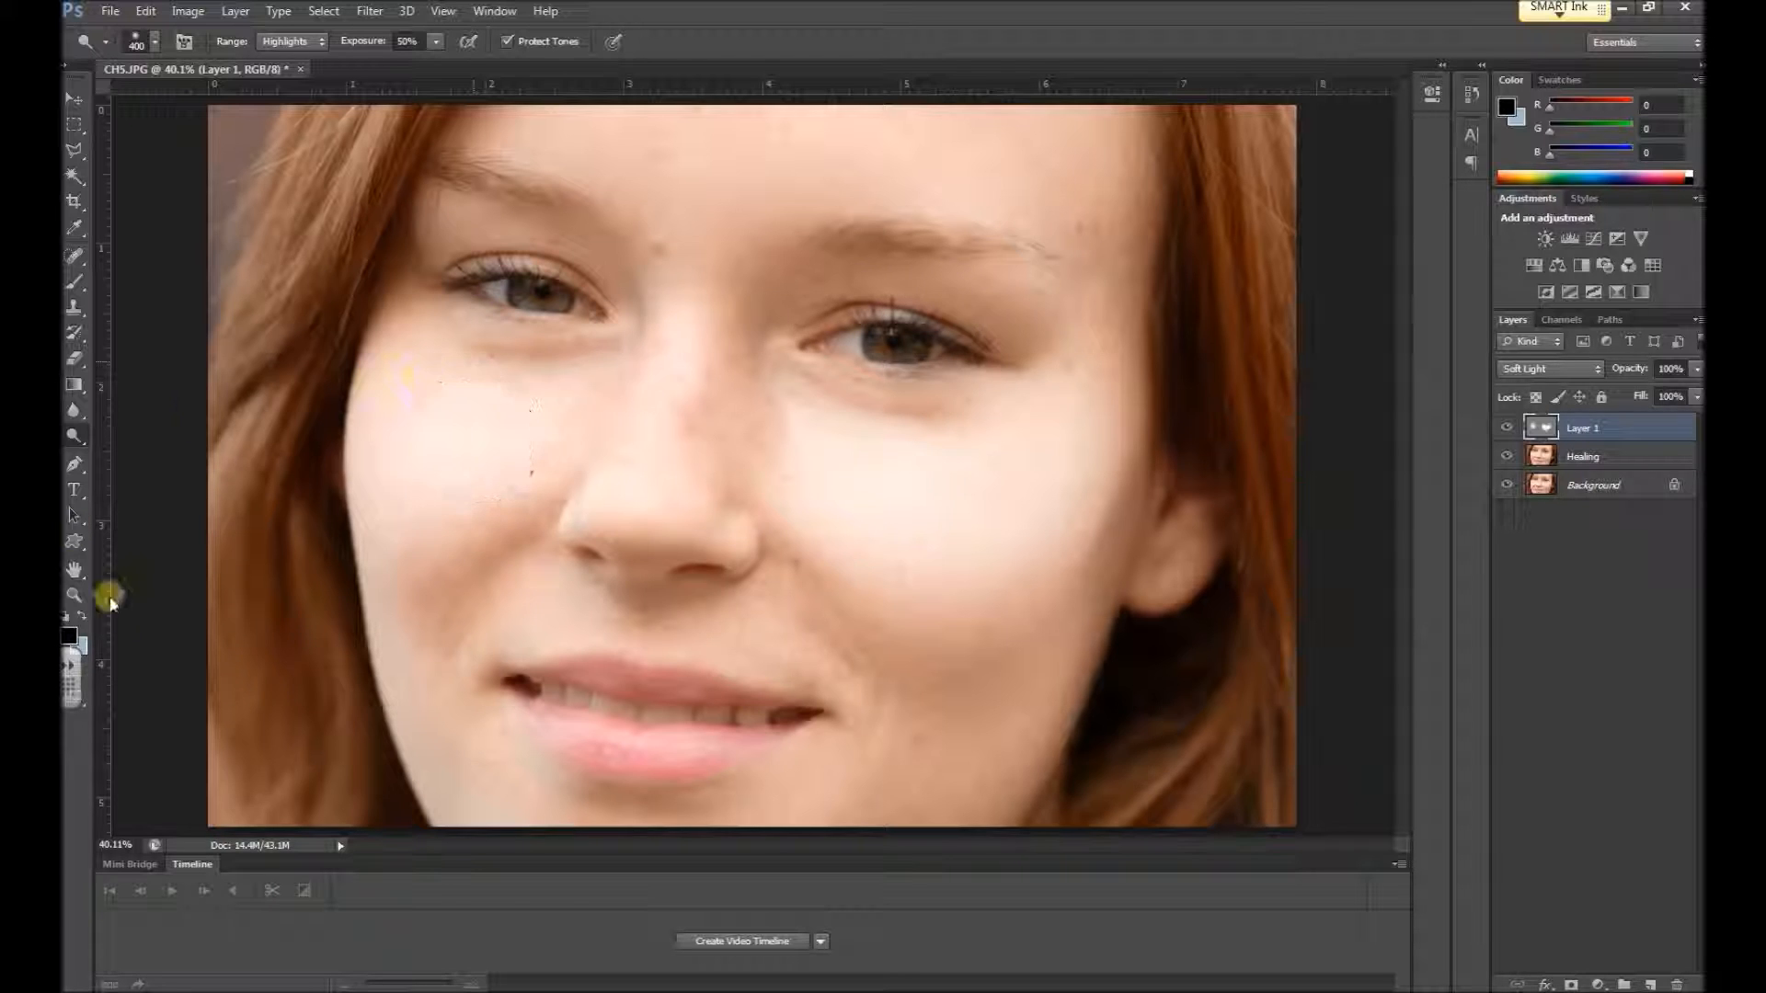
Switch to the Burn tool with the range set to Shadows and darken the edge of the cheek below the ear
right_click(75, 436)
left_click(161, 457)
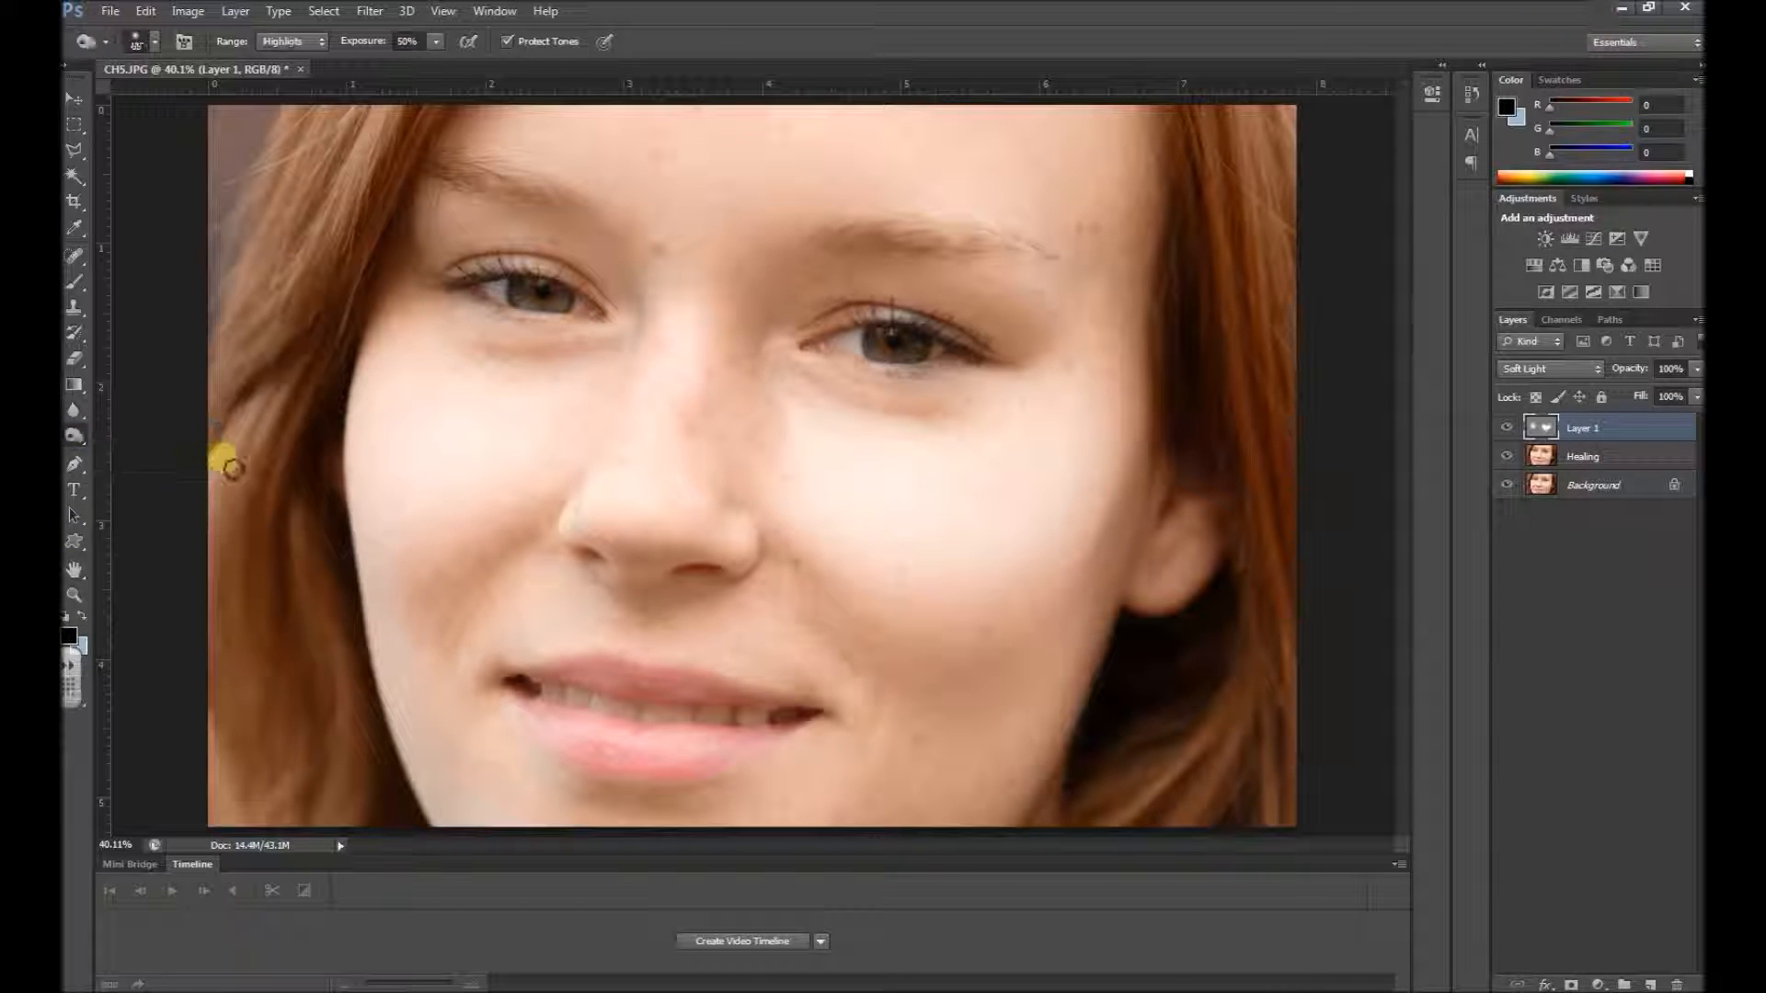
left_click(278, 48)
left_click(284, 58)
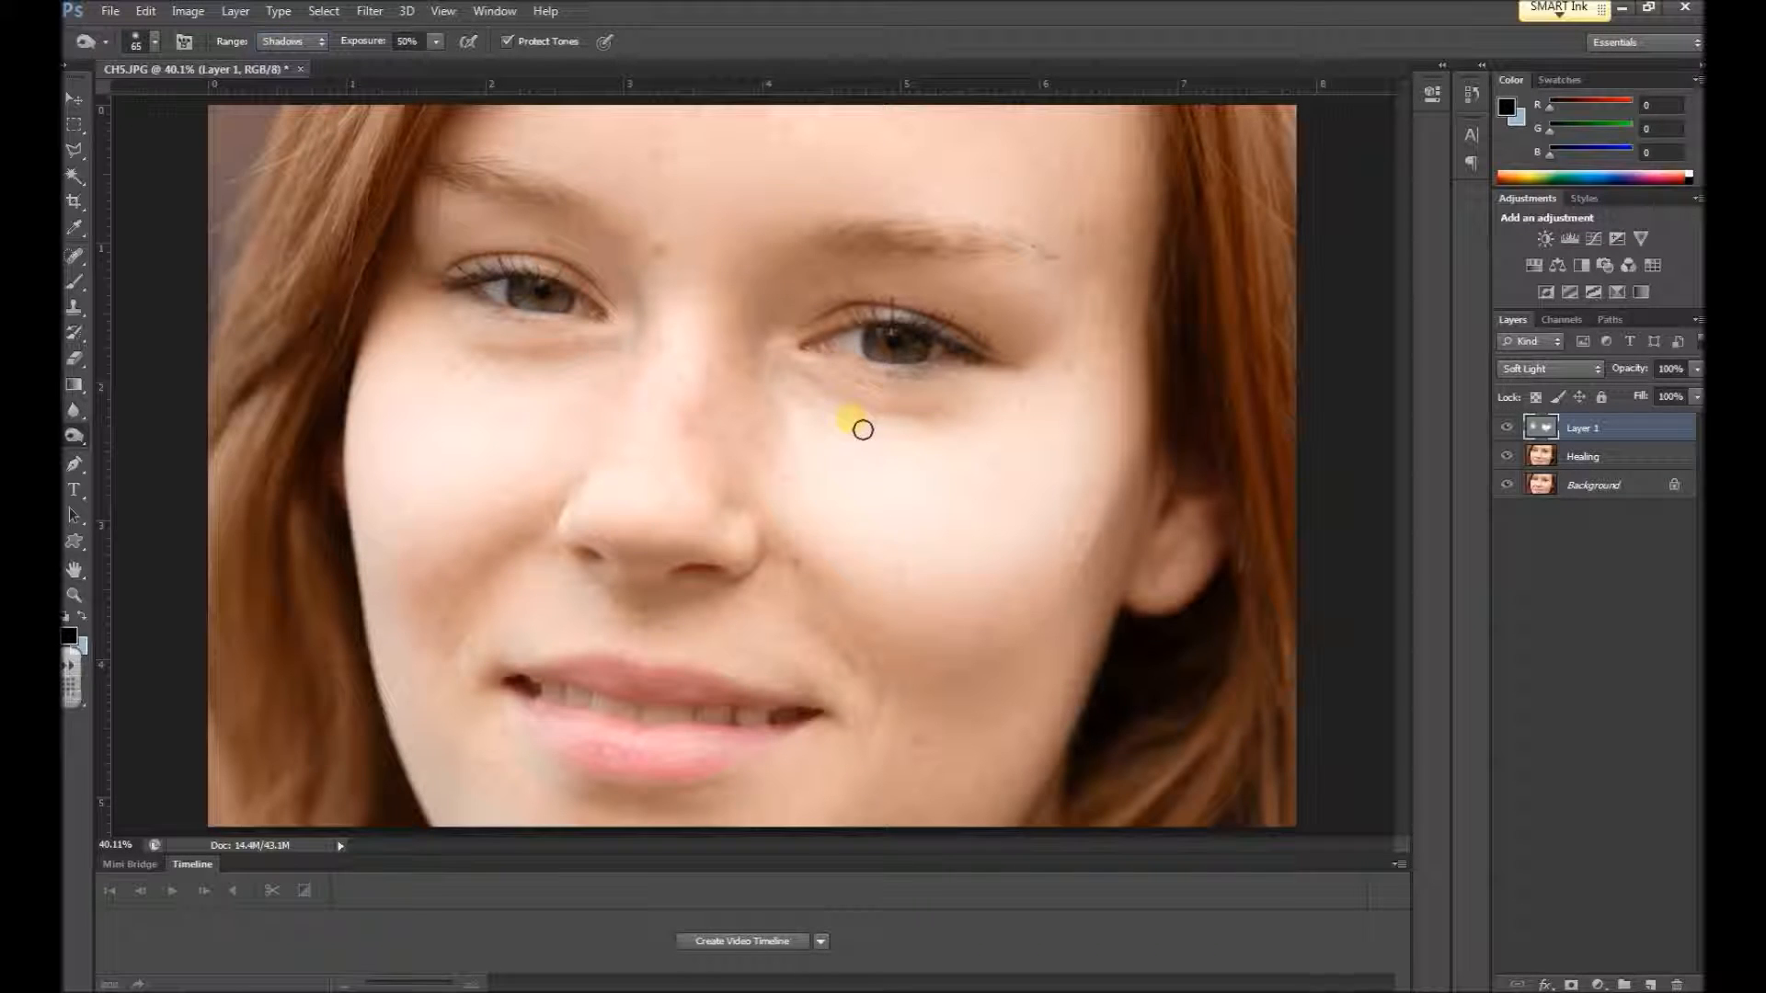
mouse_move(1083, 622)
left_mouse_down()
mouse_move(1150, 595)
mouse_move(1133, 584)
mouse_move(1027, 633)
mouse_move(1068, 599)
mouse_move(1014, 642)
mouse_move(1030, 649)
mouse_move(1067, 605)
mouse_move(1049, 660)
mouse_move(1081, 636)
mouse_move(1046, 685)
mouse_move(1136, 527)
mouse_move(1038, 728)
mouse_move(1046, 678)
mouse_move(1064, 687)
mouse_move(1093, 635)
left_mouse_up()
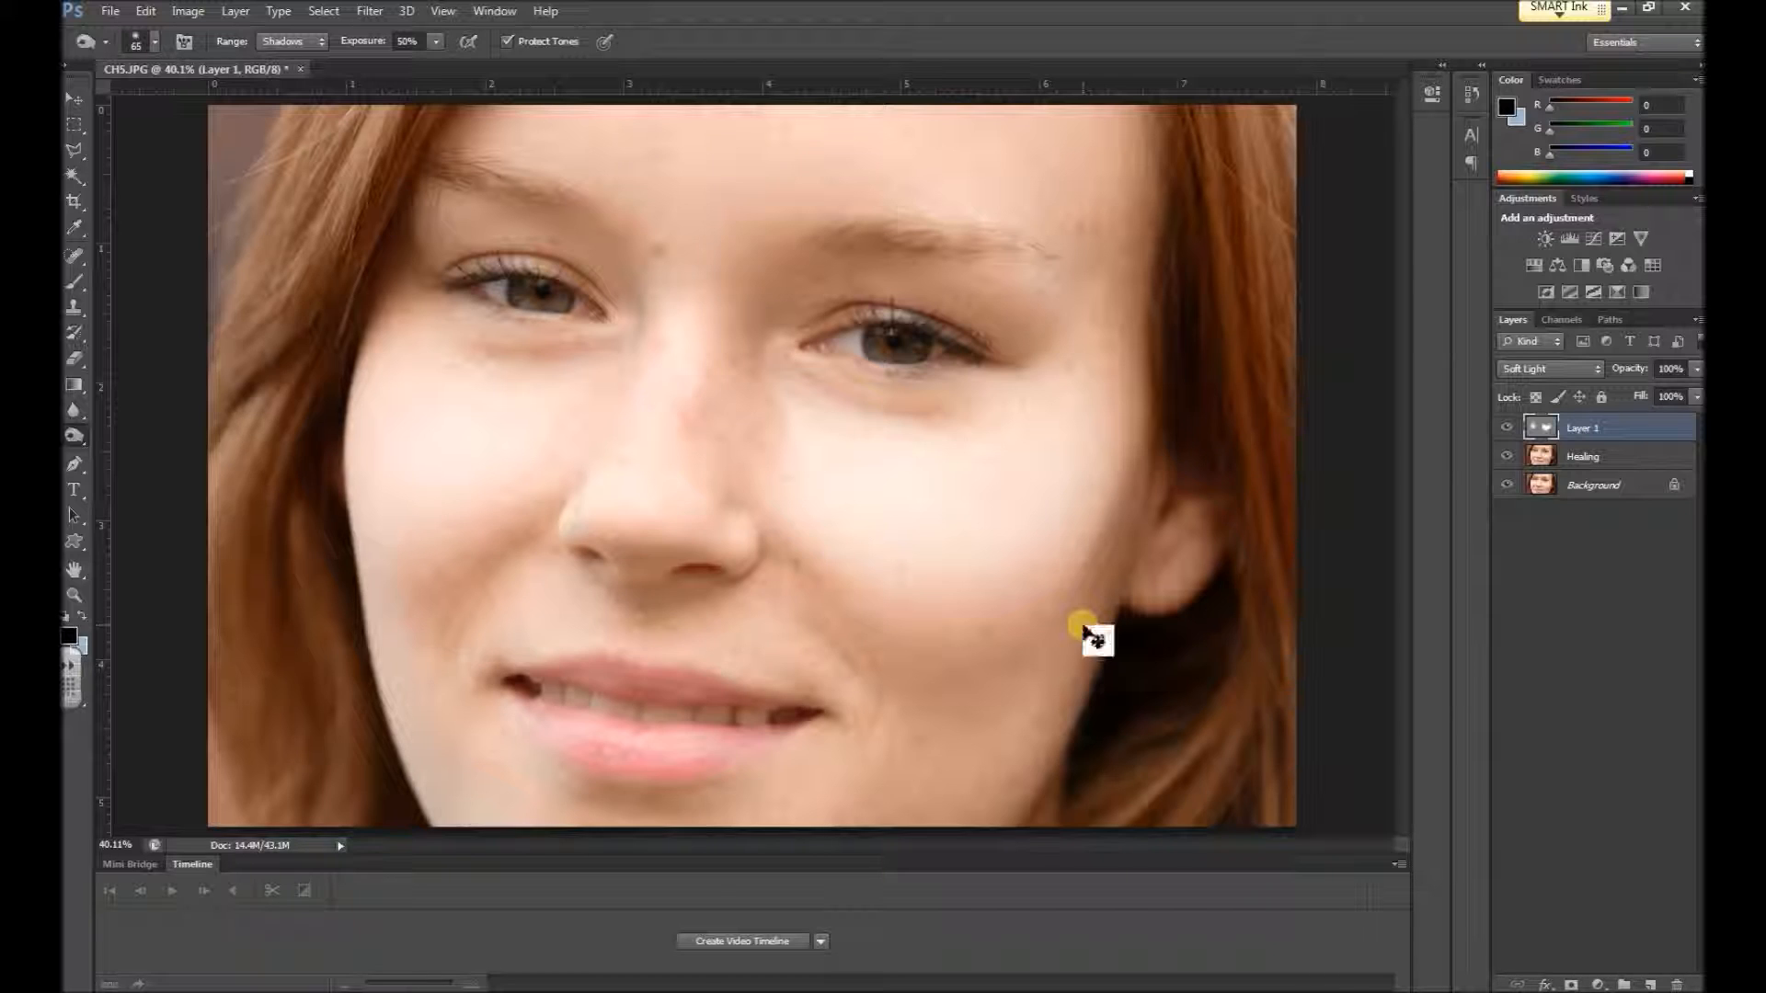